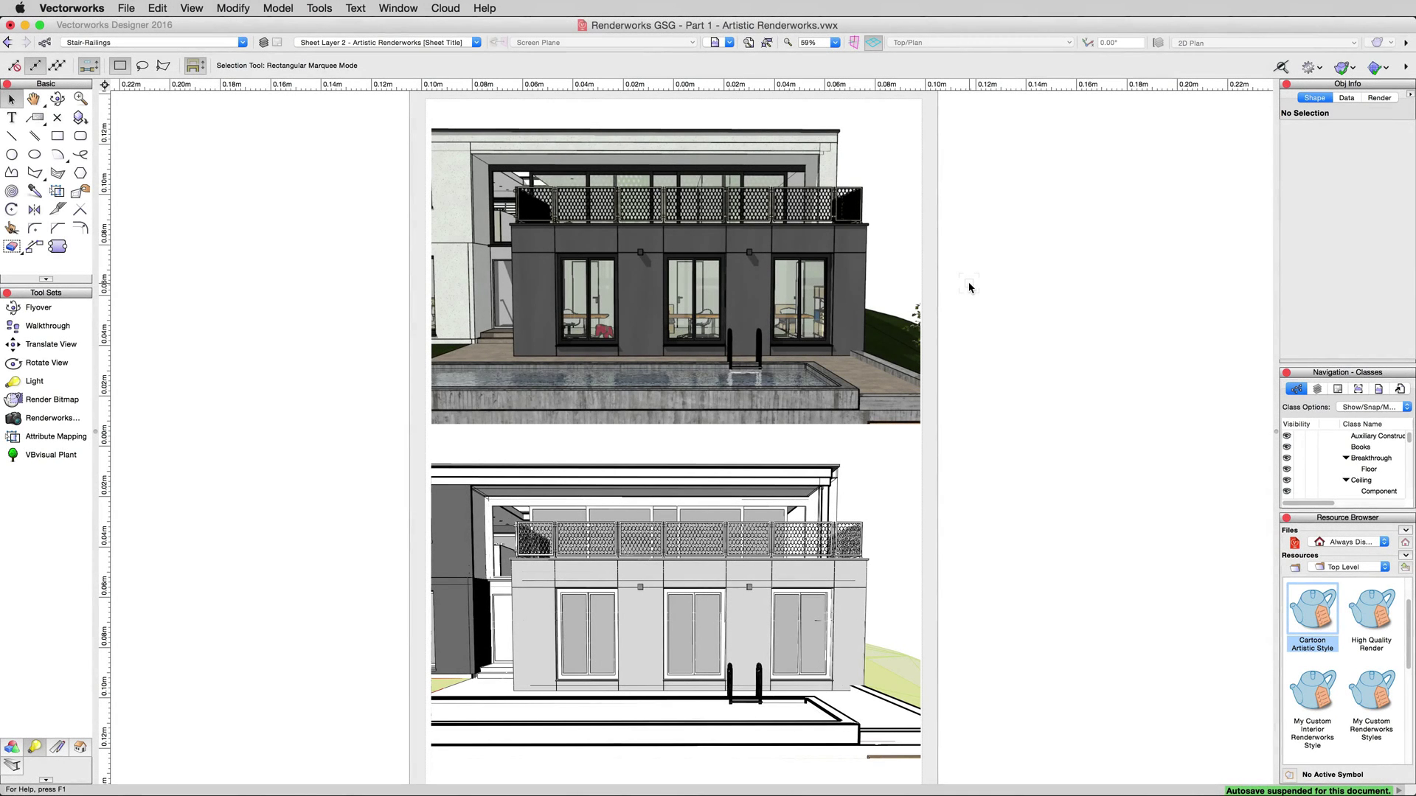
- Go to the 2.3 - Renderworks Backgrounds saved view showing both house-render viewports
click(729, 43)
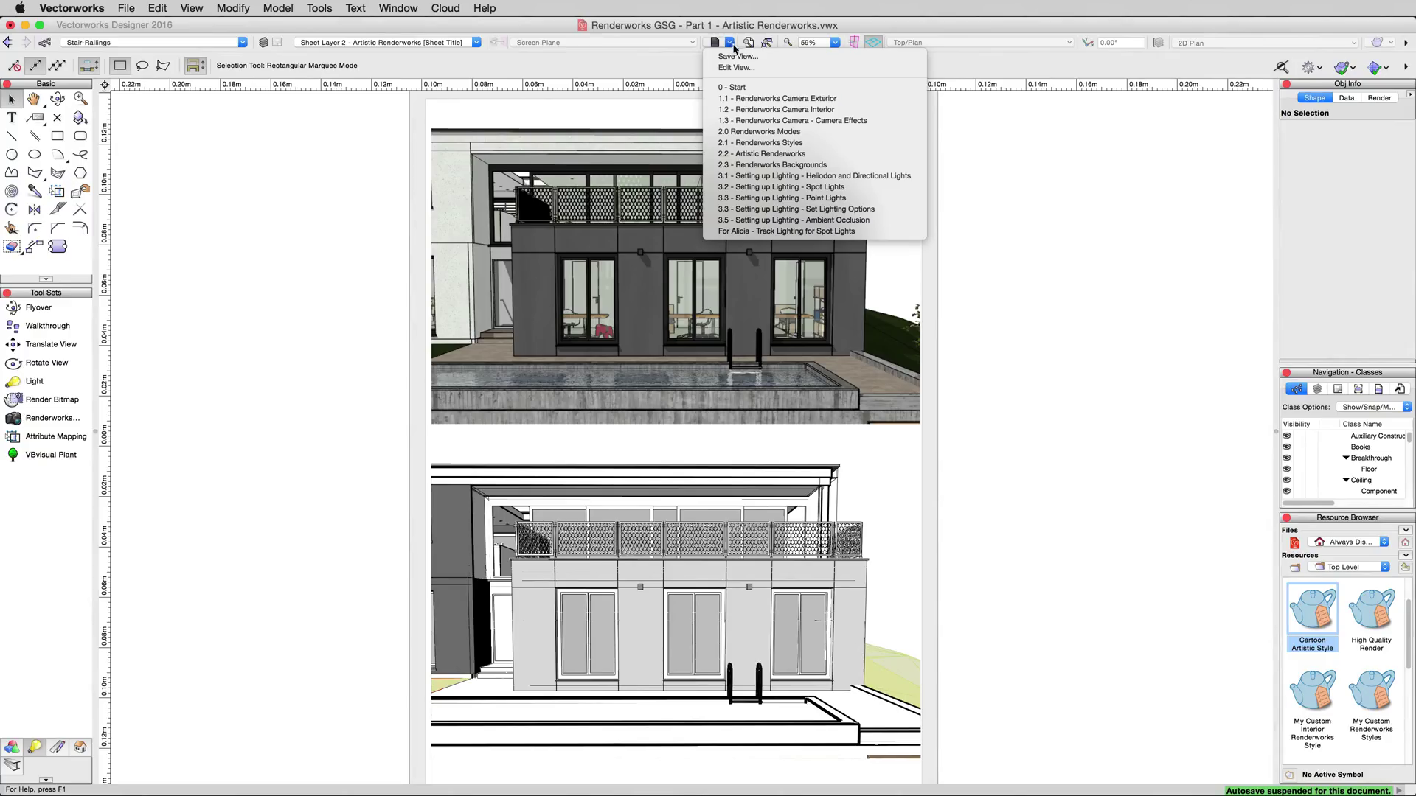
click(802, 166)
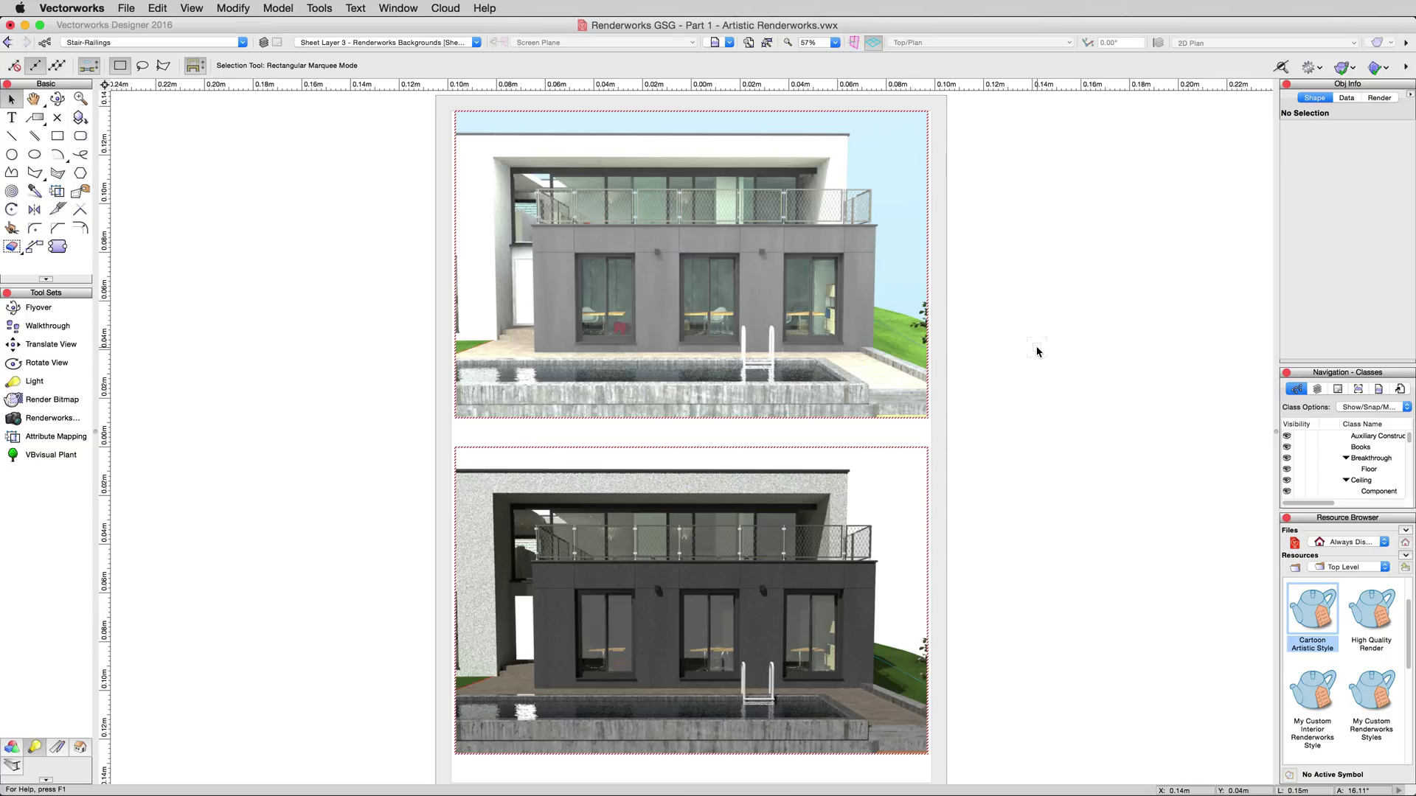
click(904, 317)
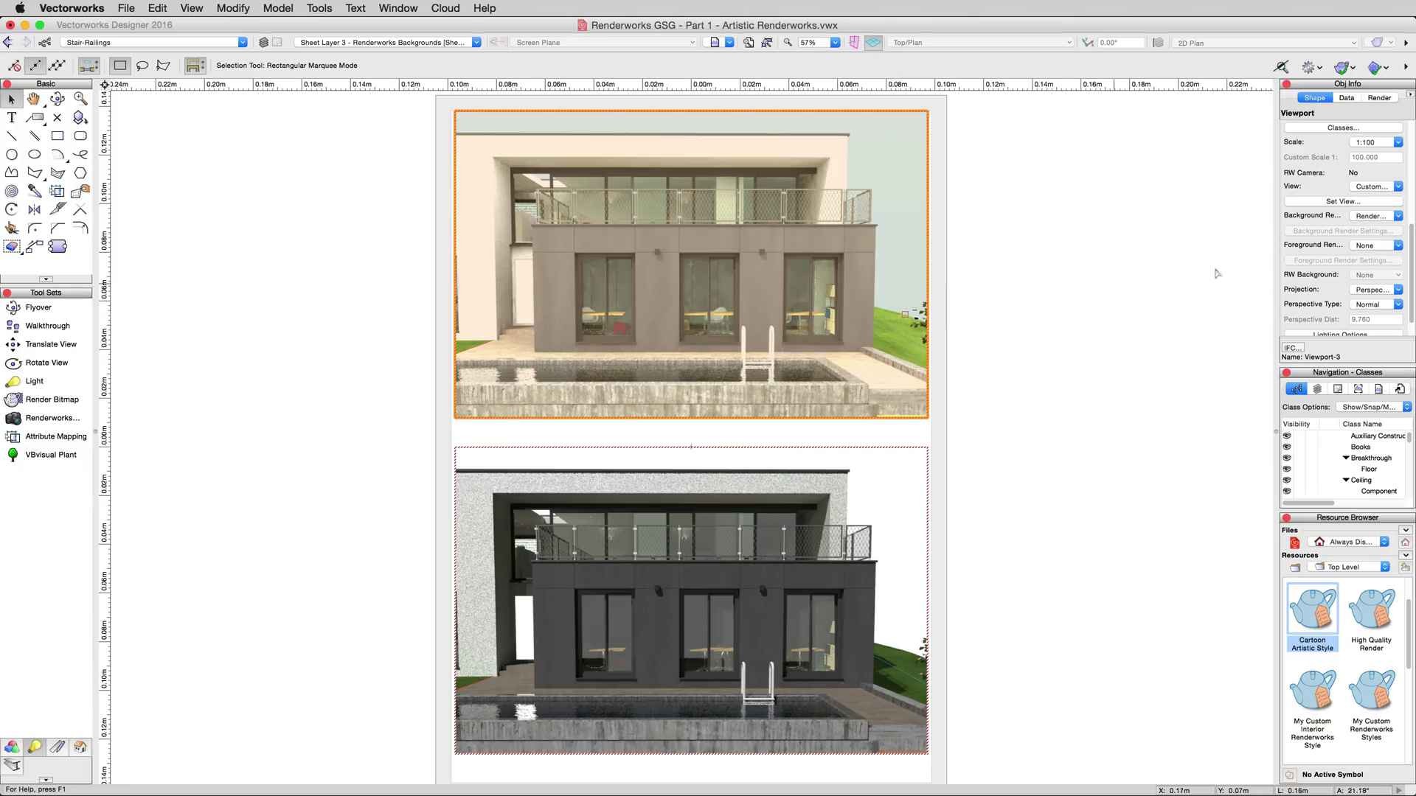
scroll(1326, 286, down, 2)
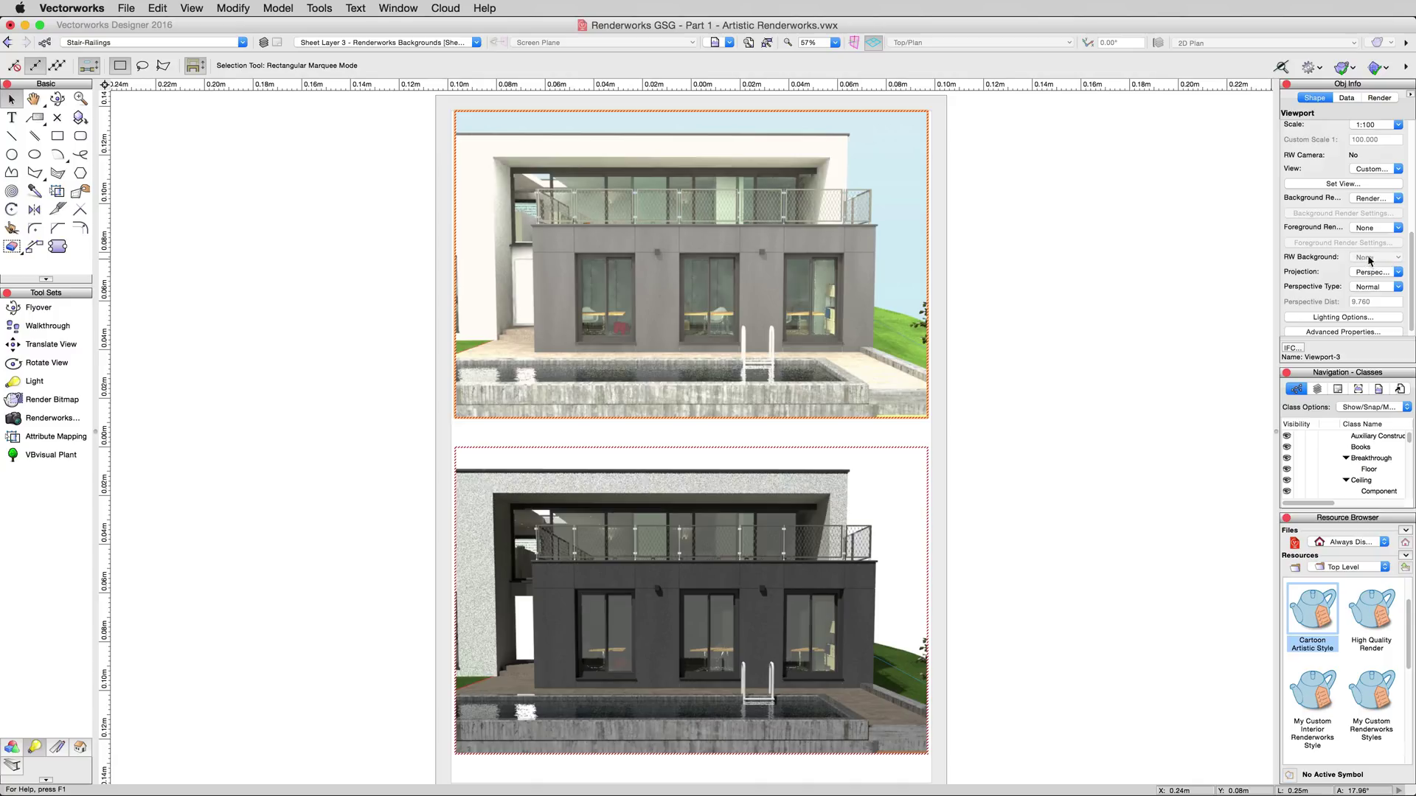
click(1371, 199)
mouse_move(1369, 241)
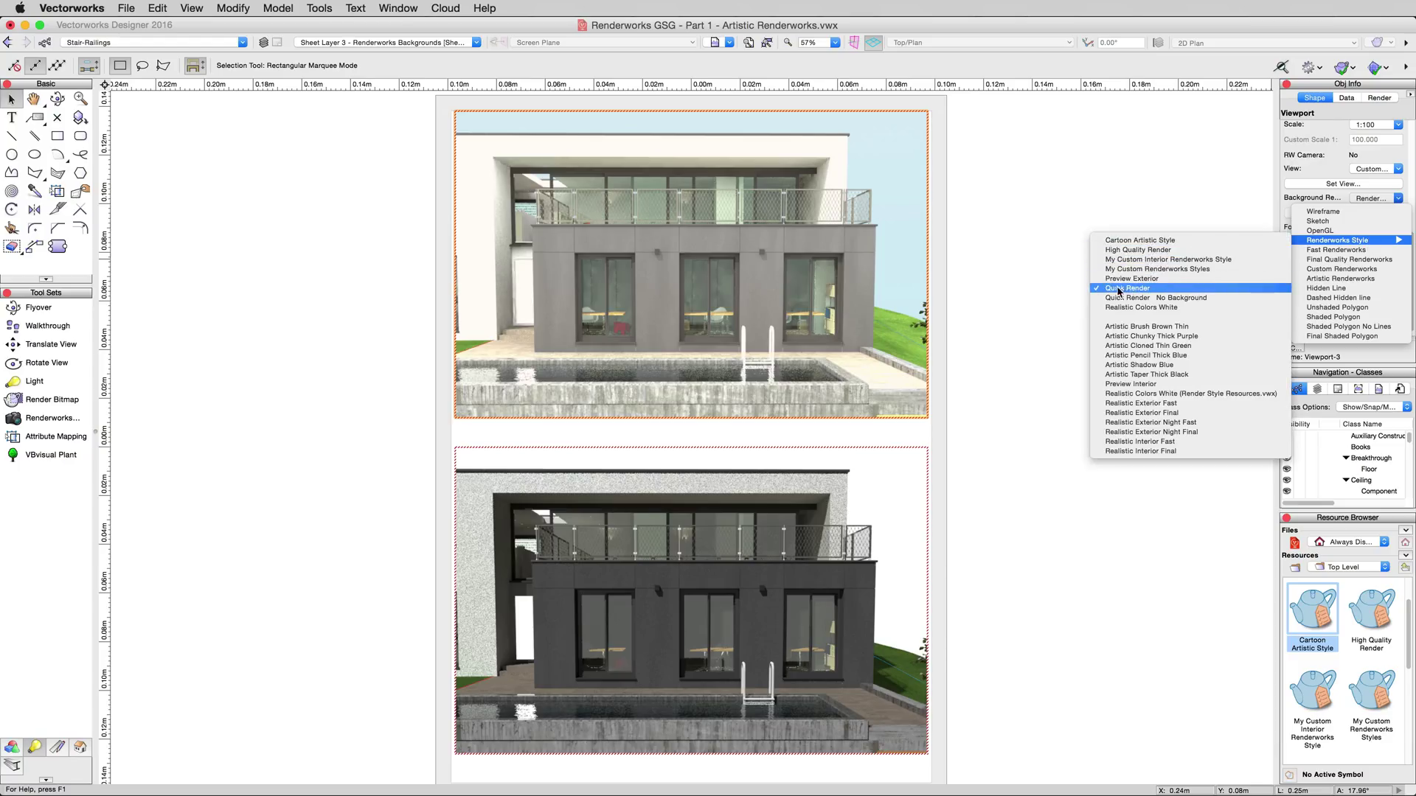
click(1026, 278)
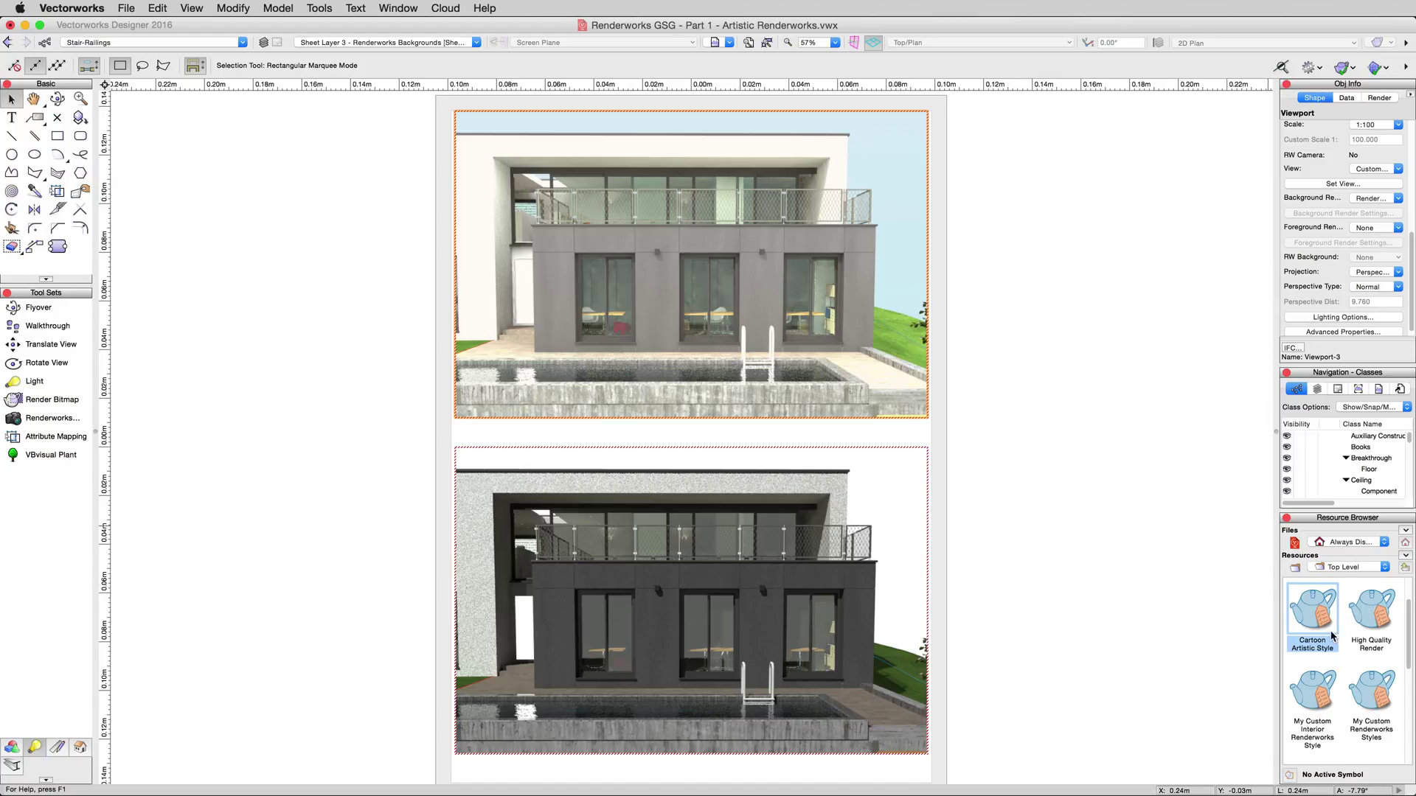
scroll(1353, 704, down, 3)
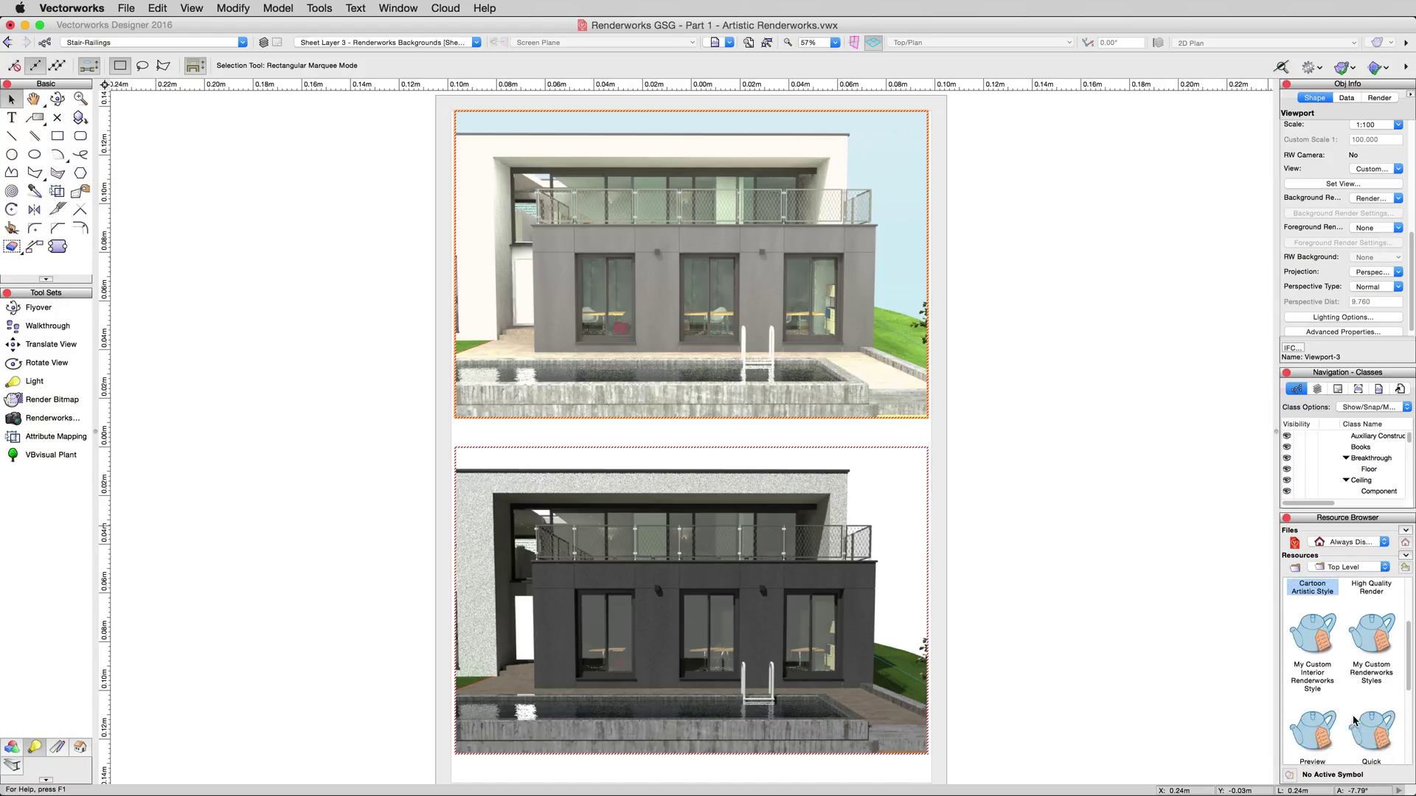
scroll(1351, 679, down, 4)
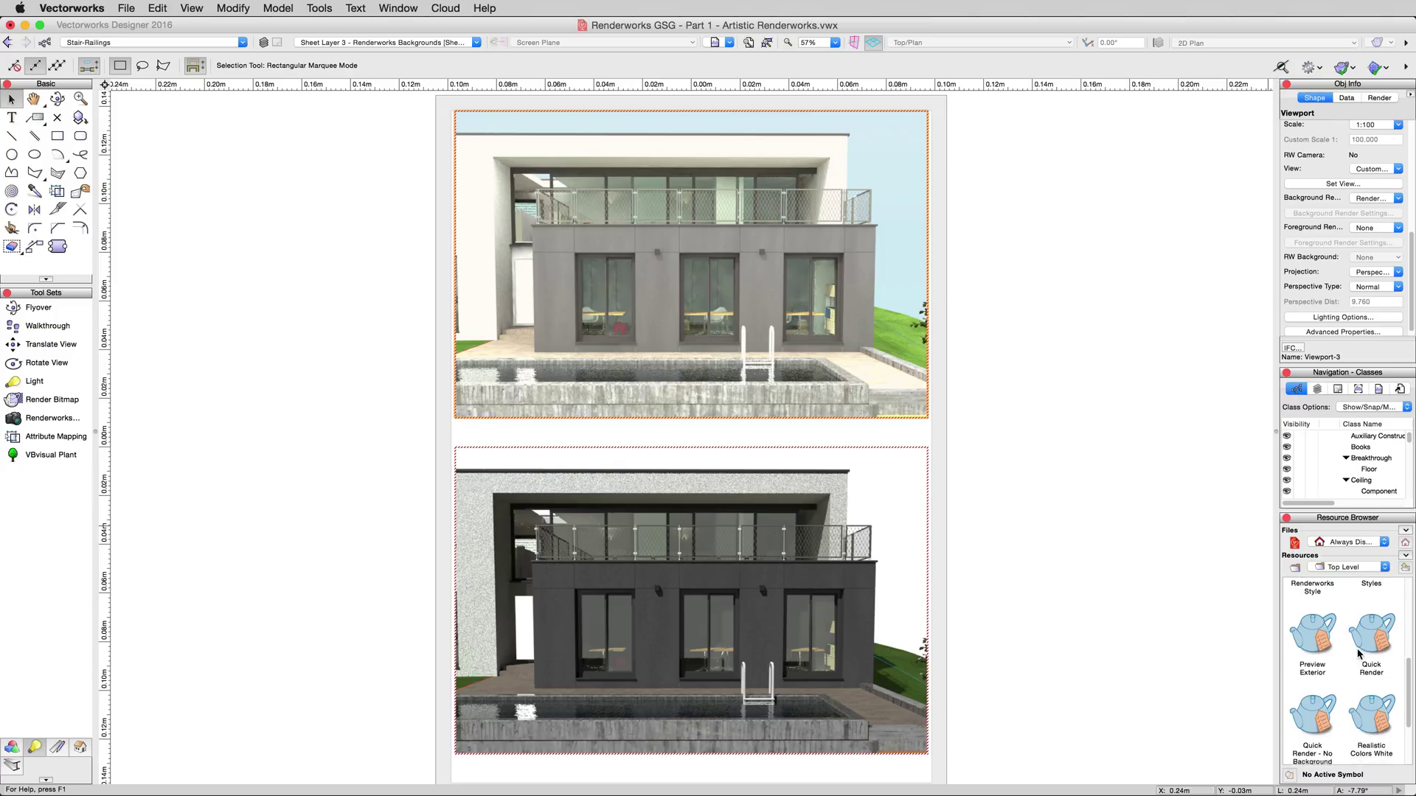
right_click(1370, 602)
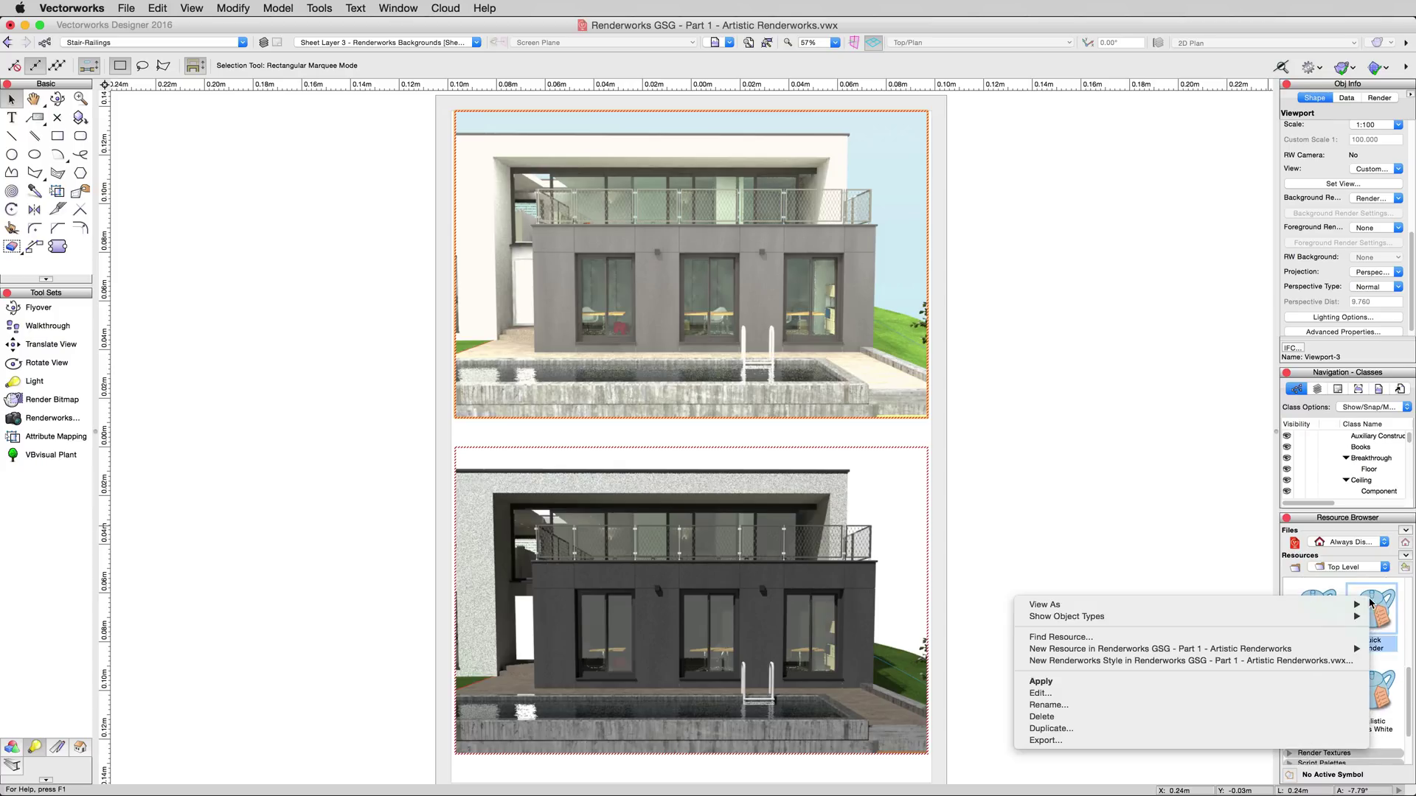
click(1208, 693)
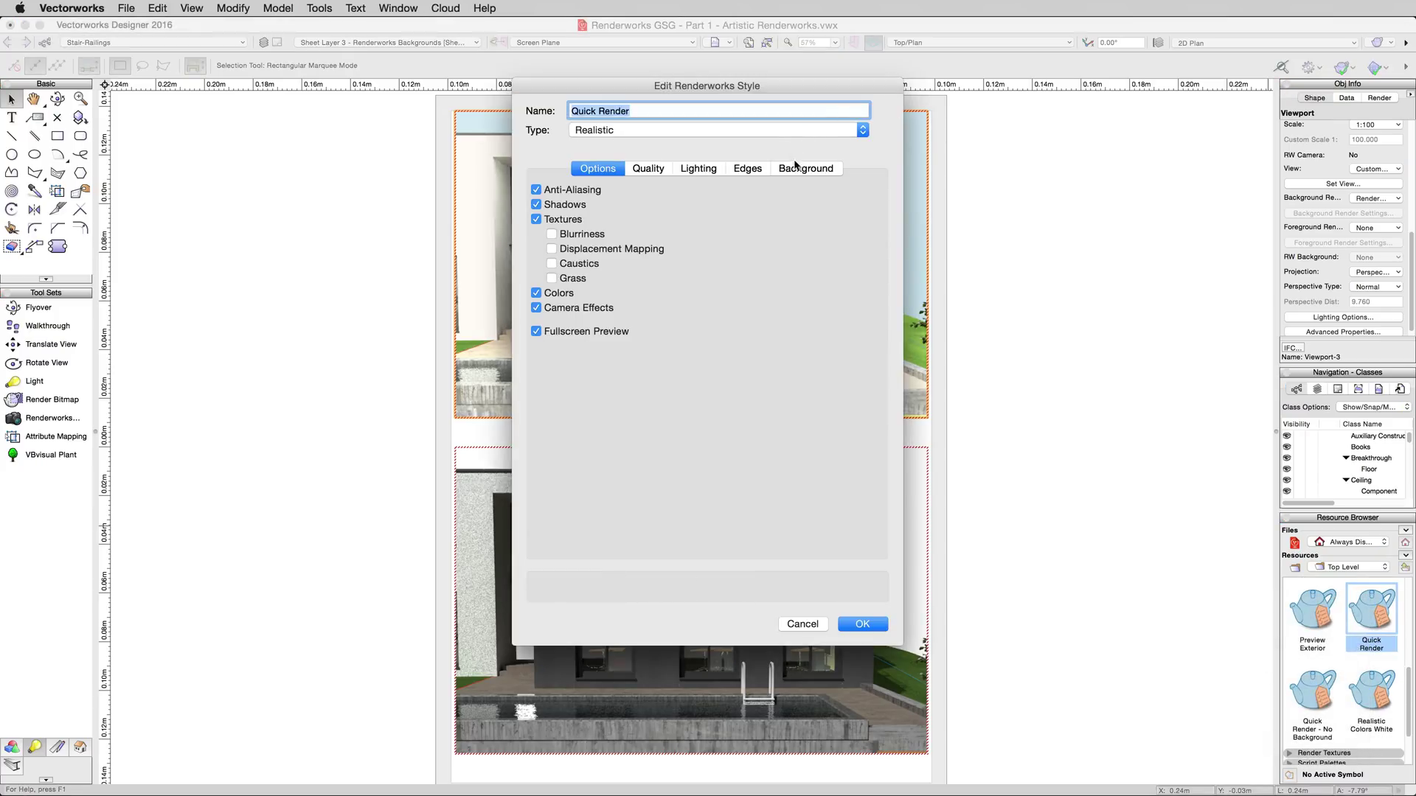
click(799, 168)
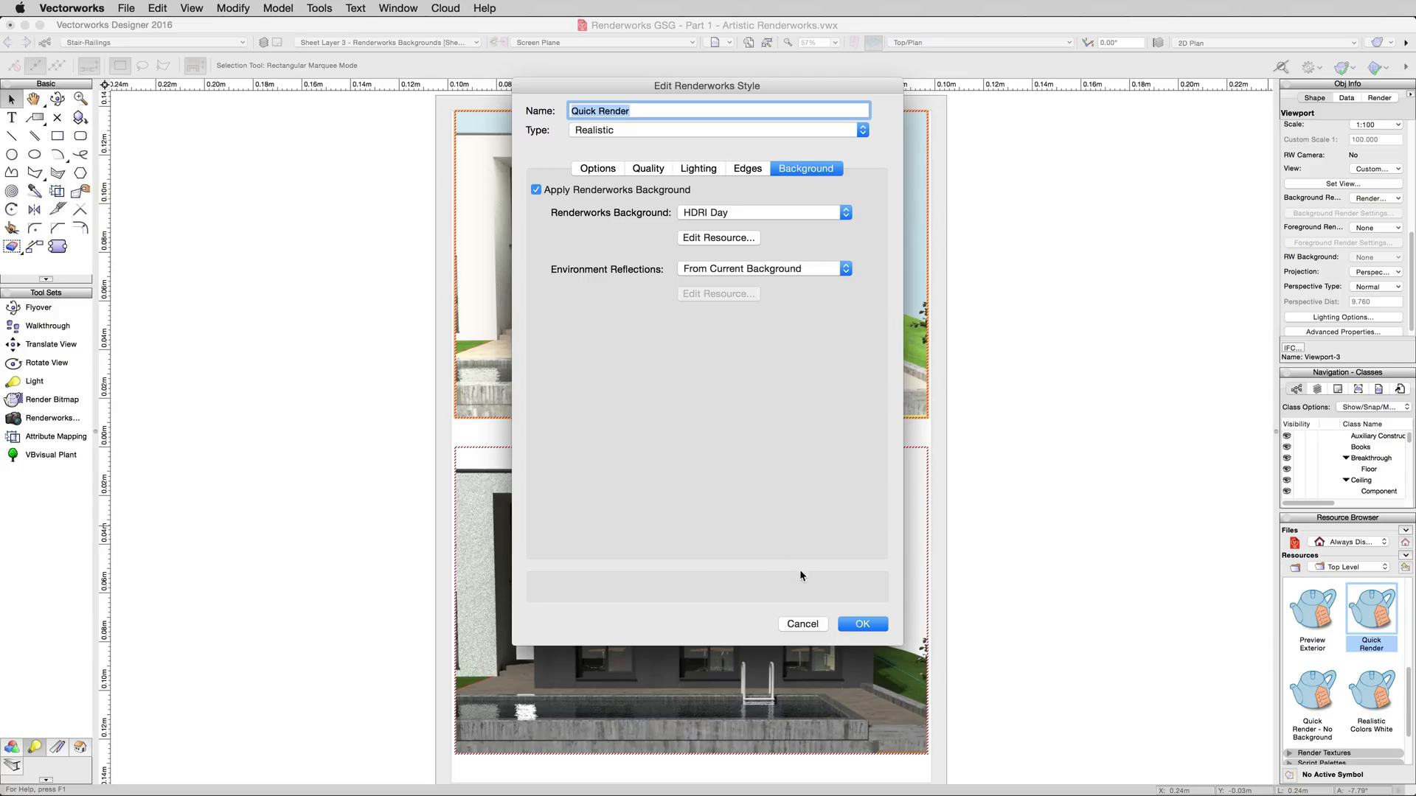
click(806, 623)
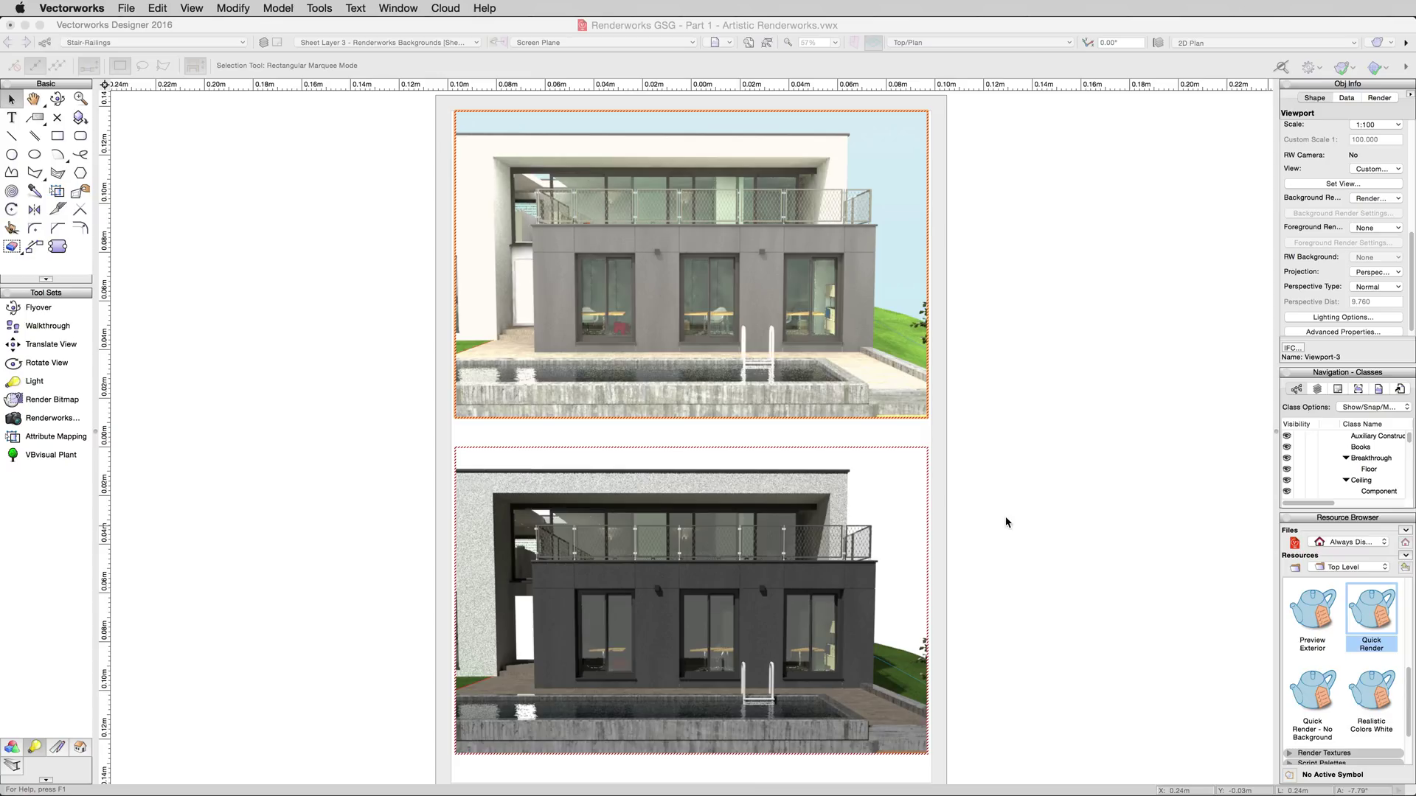
- Select the lower viewport and rename Quick Render - No Background to Quick Render - Sunset
click(805, 523)
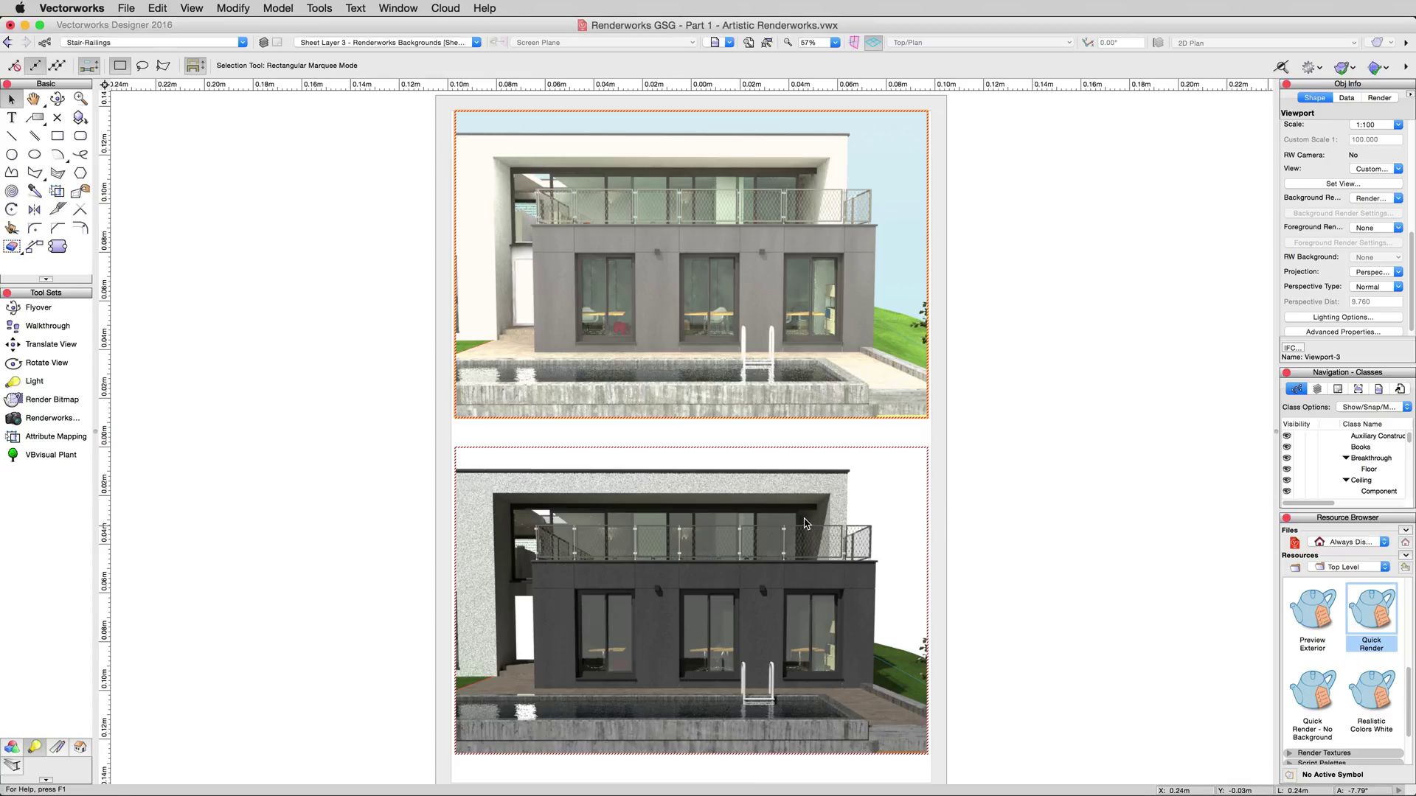
right_click(1305, 701)
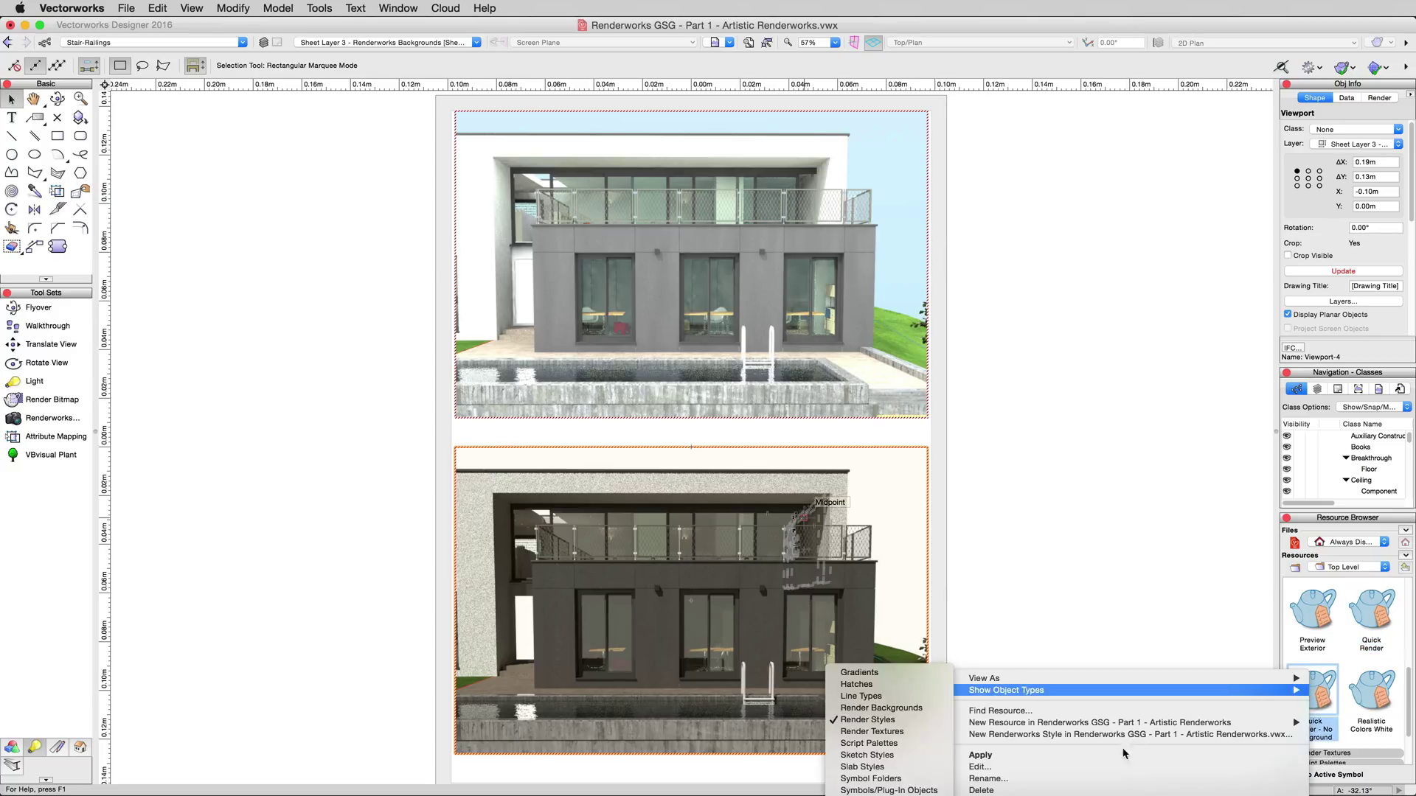
click(1088, 770)
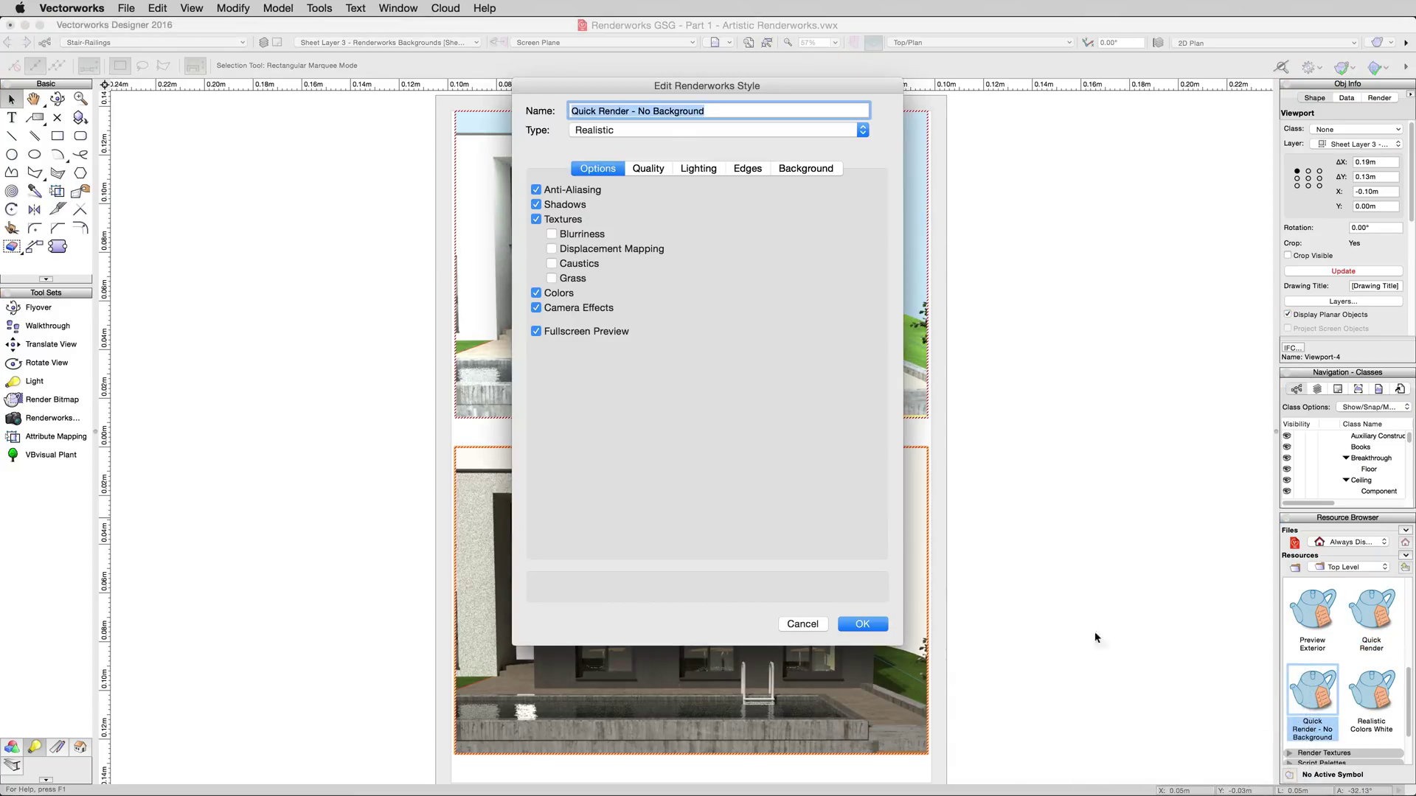
drag(711, 111, 638, 111)
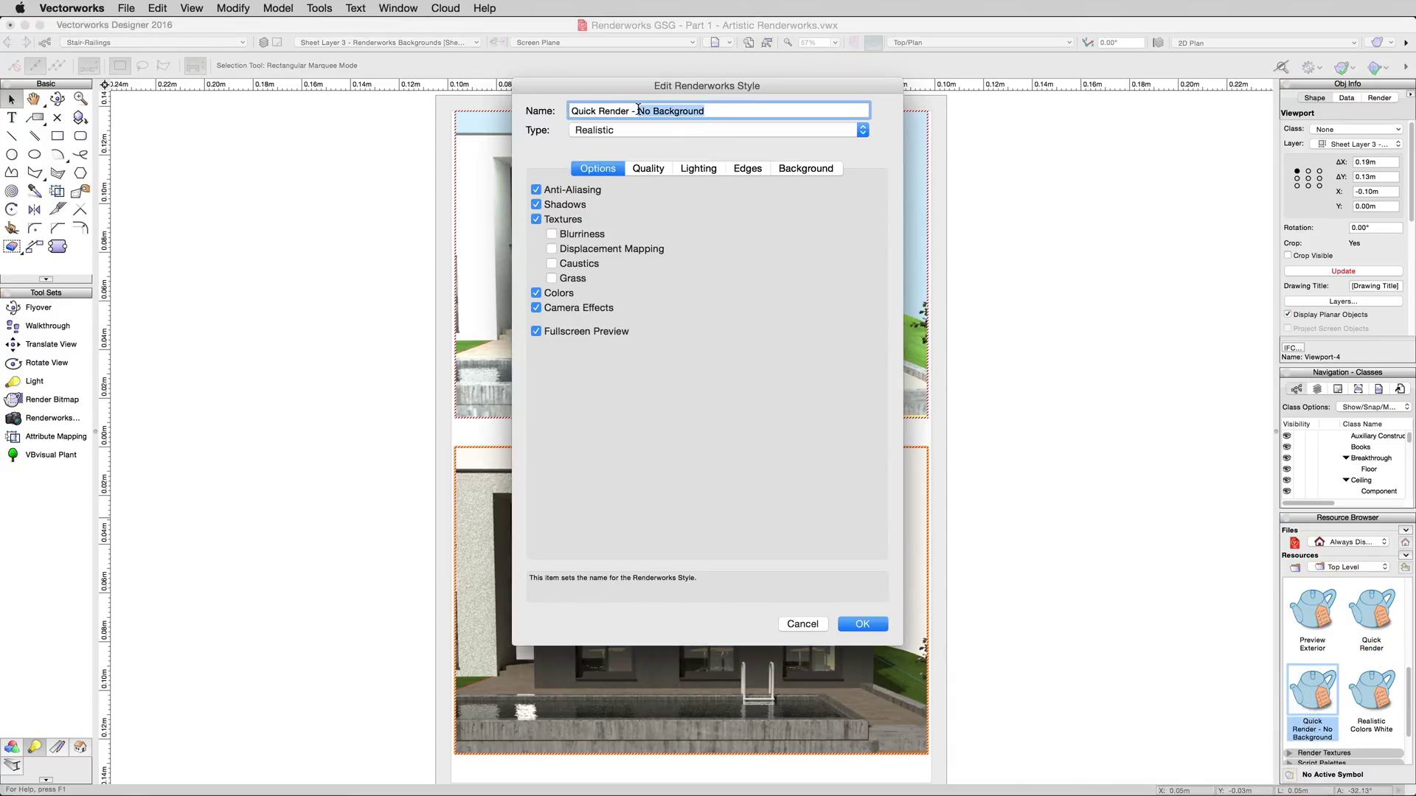
text(Sunset)
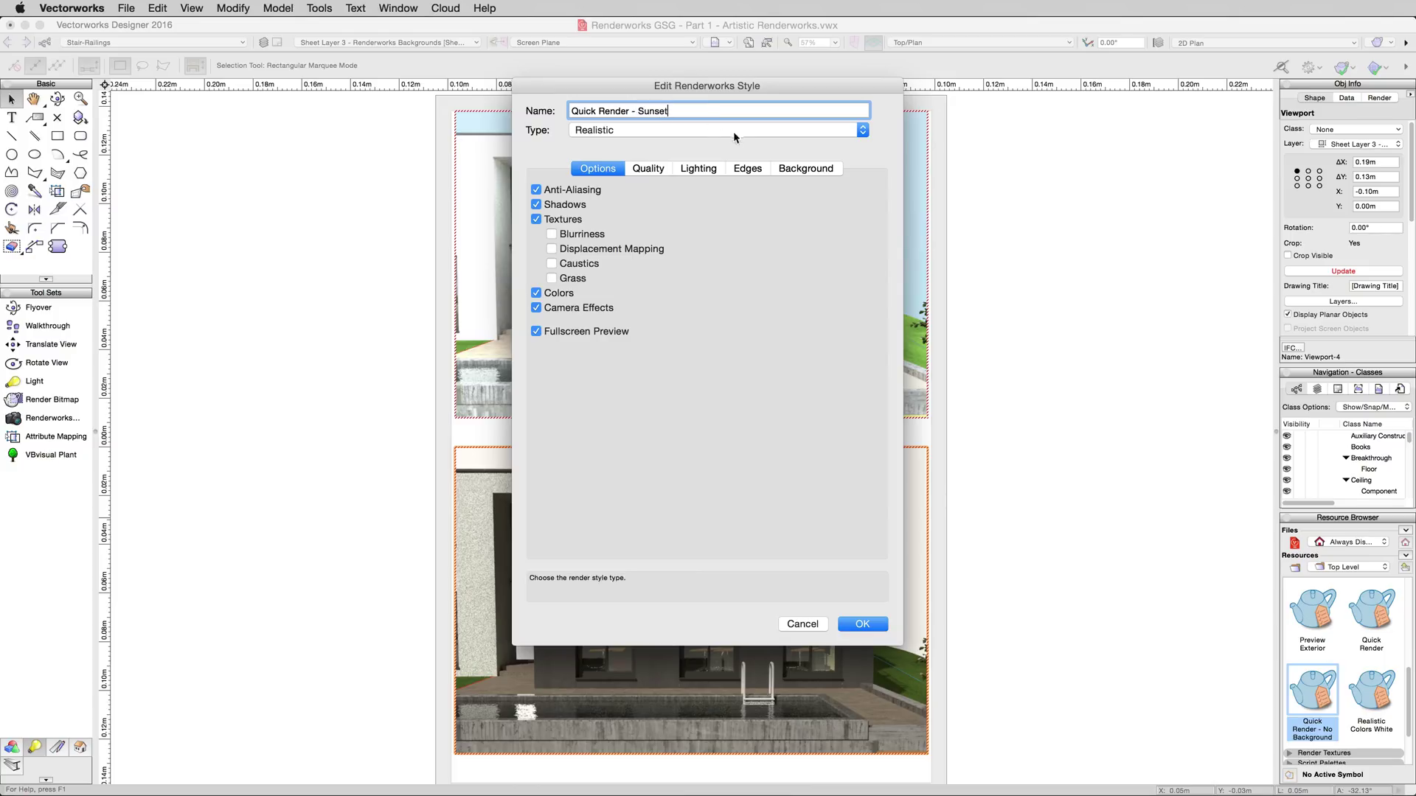
- Give the style the HDRI Sky Sunset background and save it
click(805, 168)
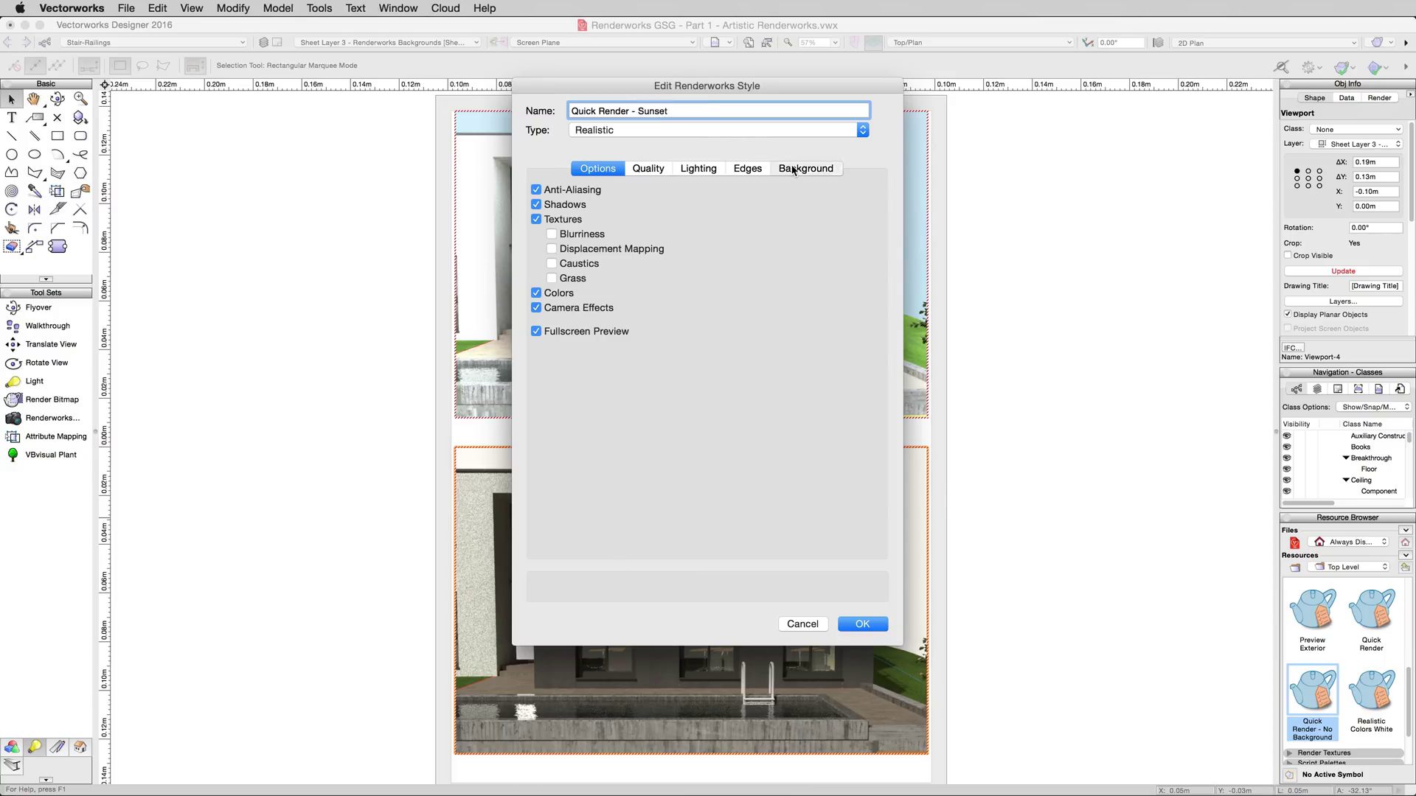
click(706, 214)
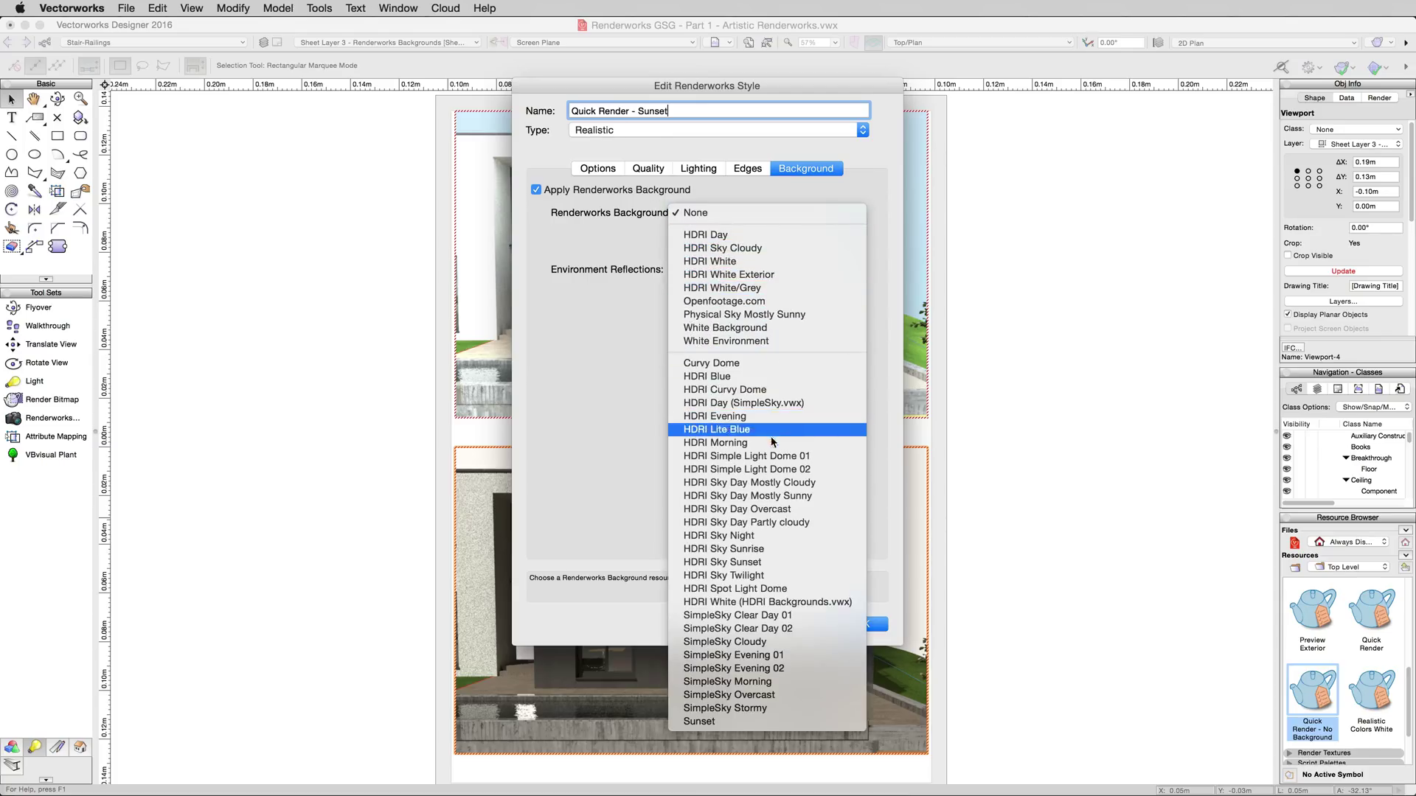
click(727, 563)
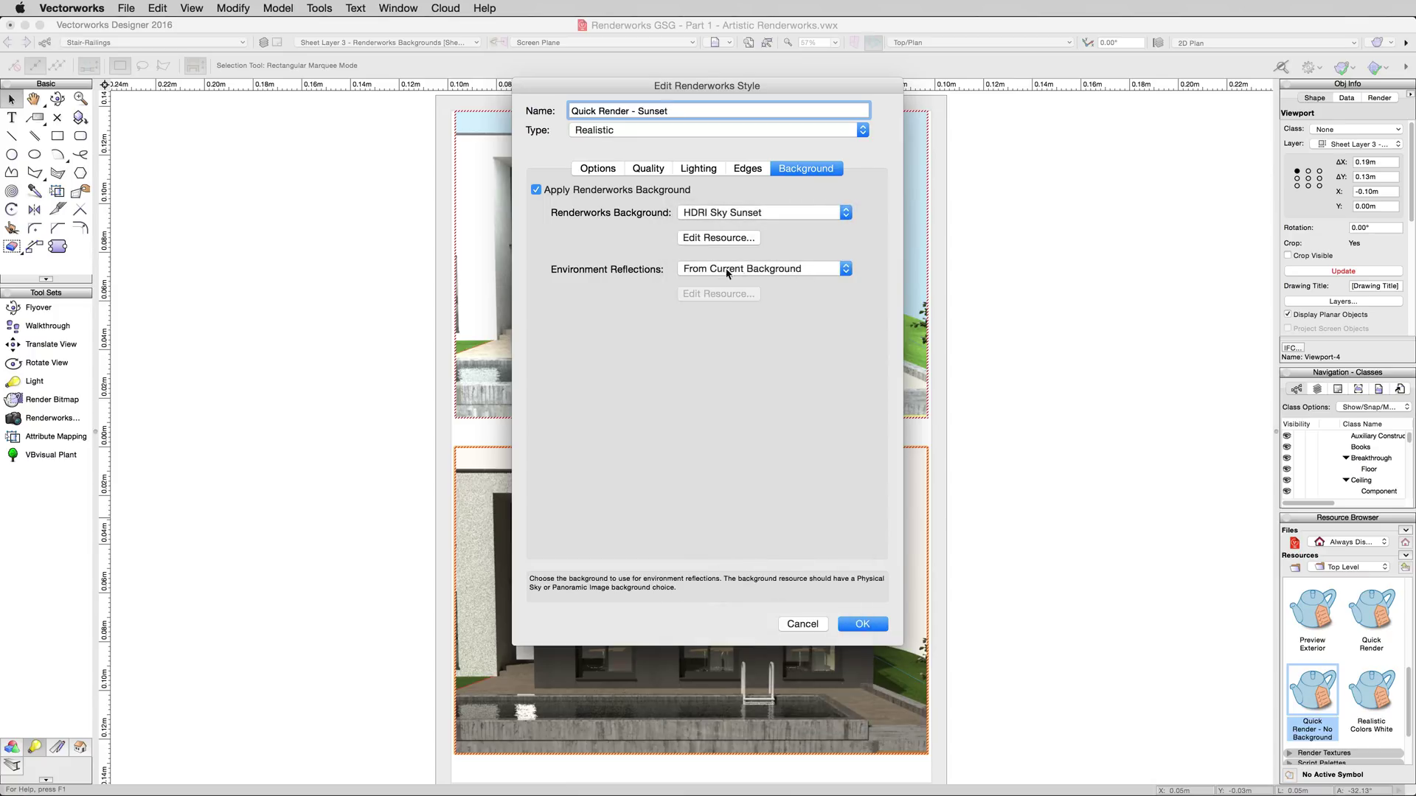
click(700, 169)
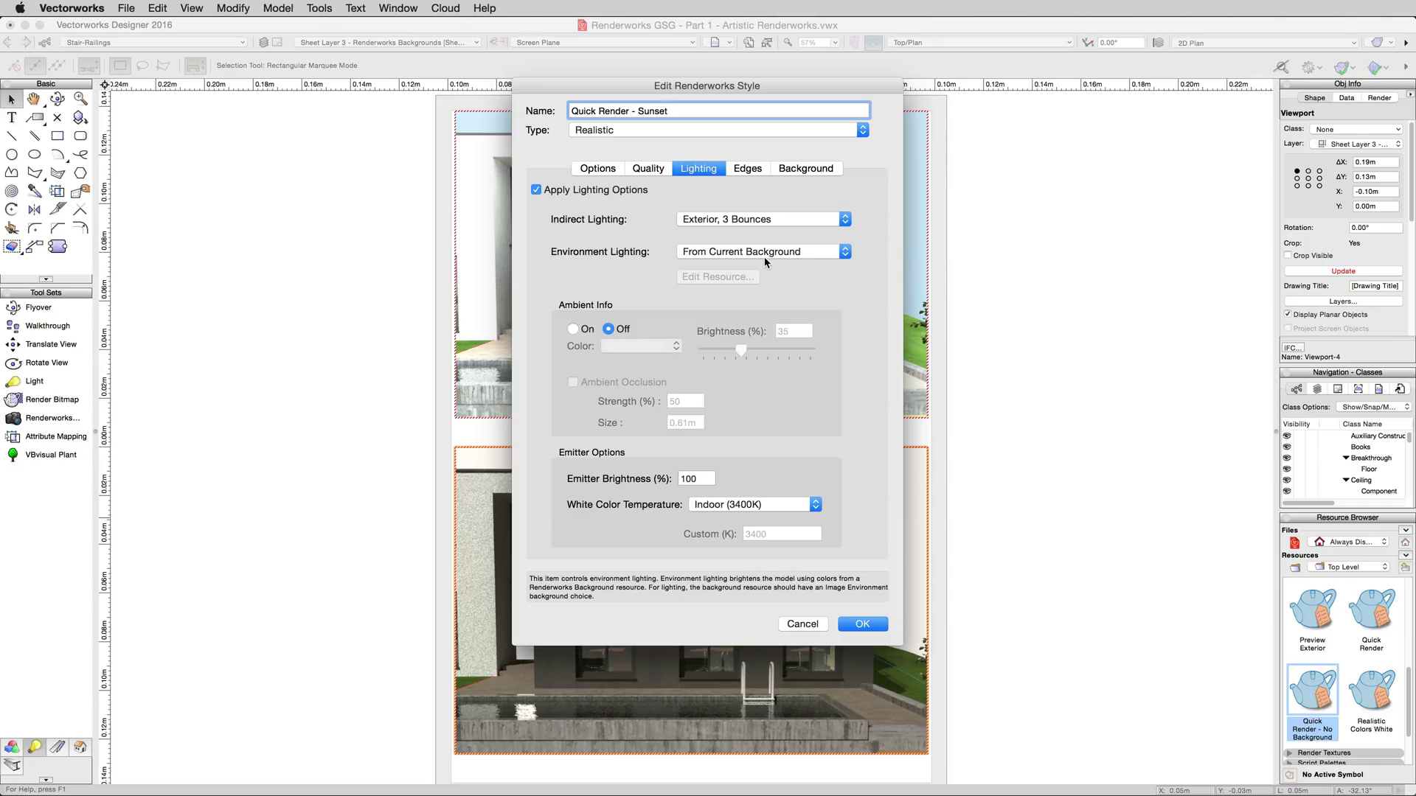
click(860, 623)
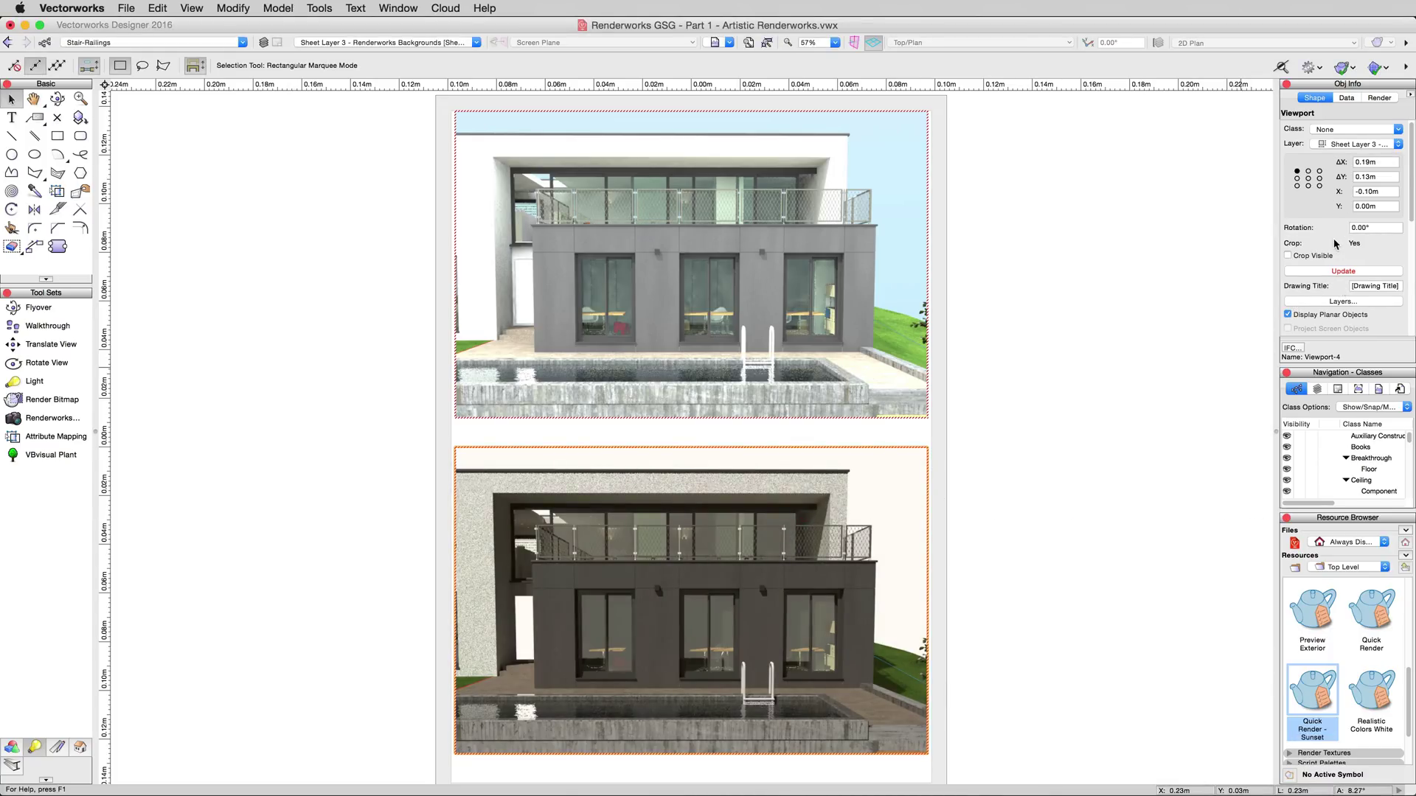
- Update the lower viewport to render with the HDRI Sky Sunset background, then deselect it
scroll(1346, 275, down, 5)
click(1373, 292)
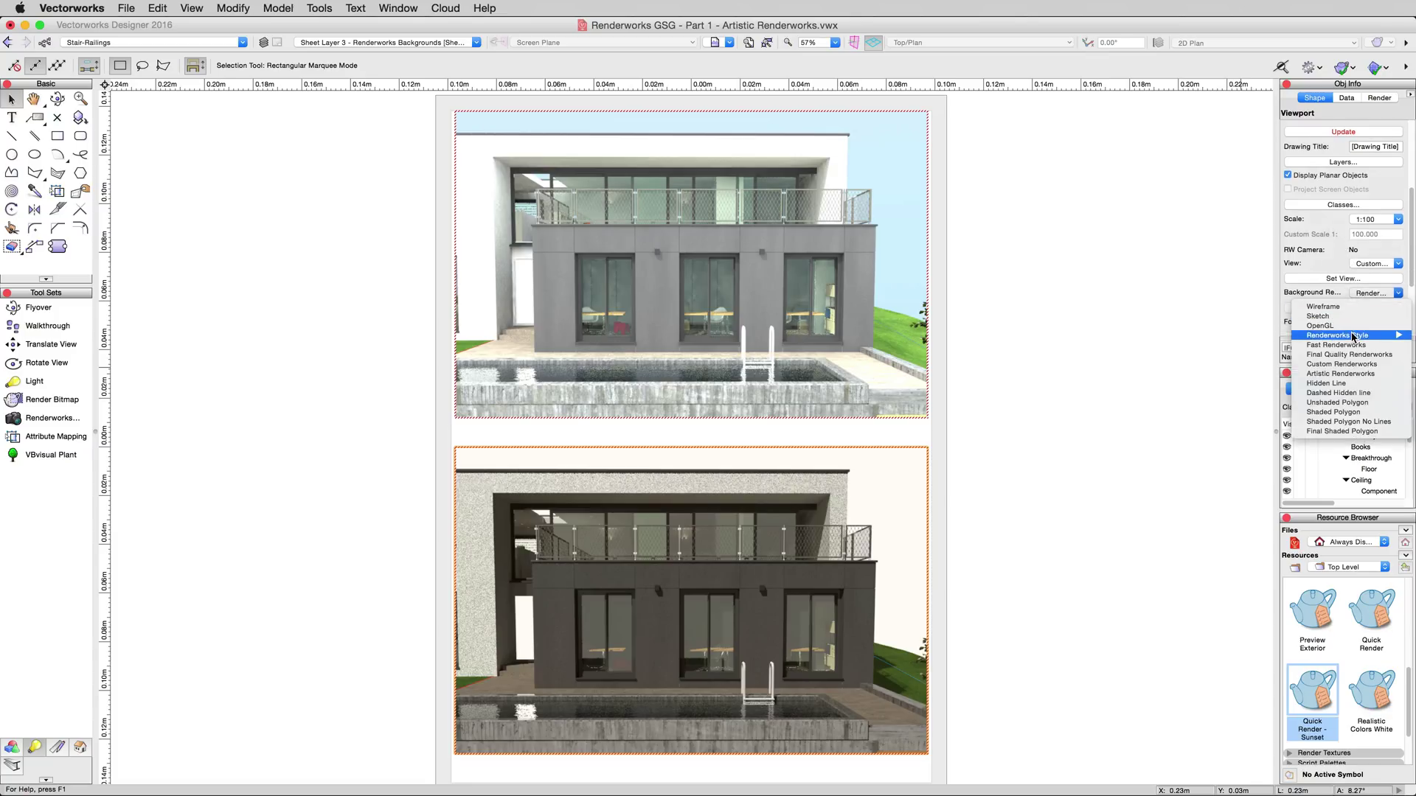
mouse_move(1336, 335)
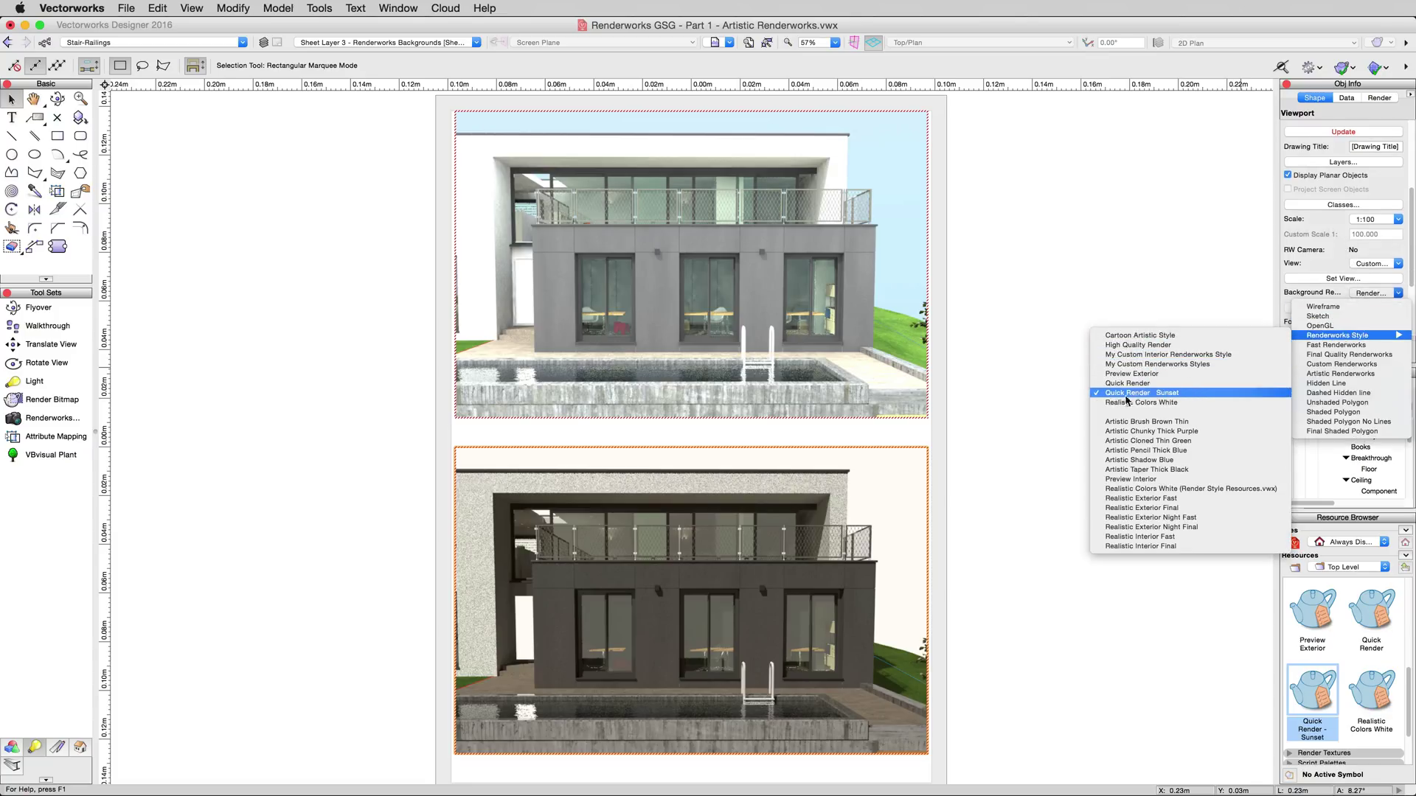
click(1328, 135)
click(1311, 133)
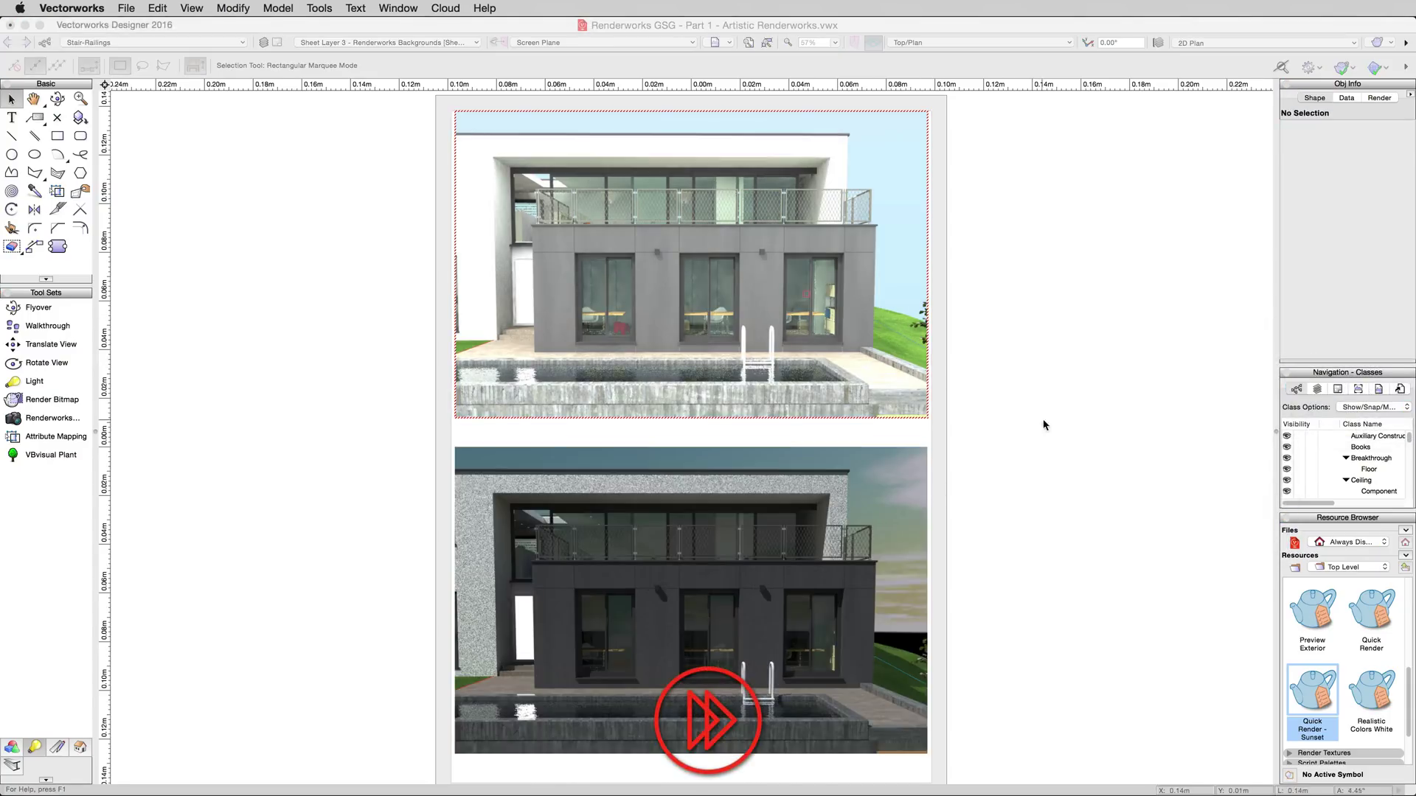
click(1058, 431)
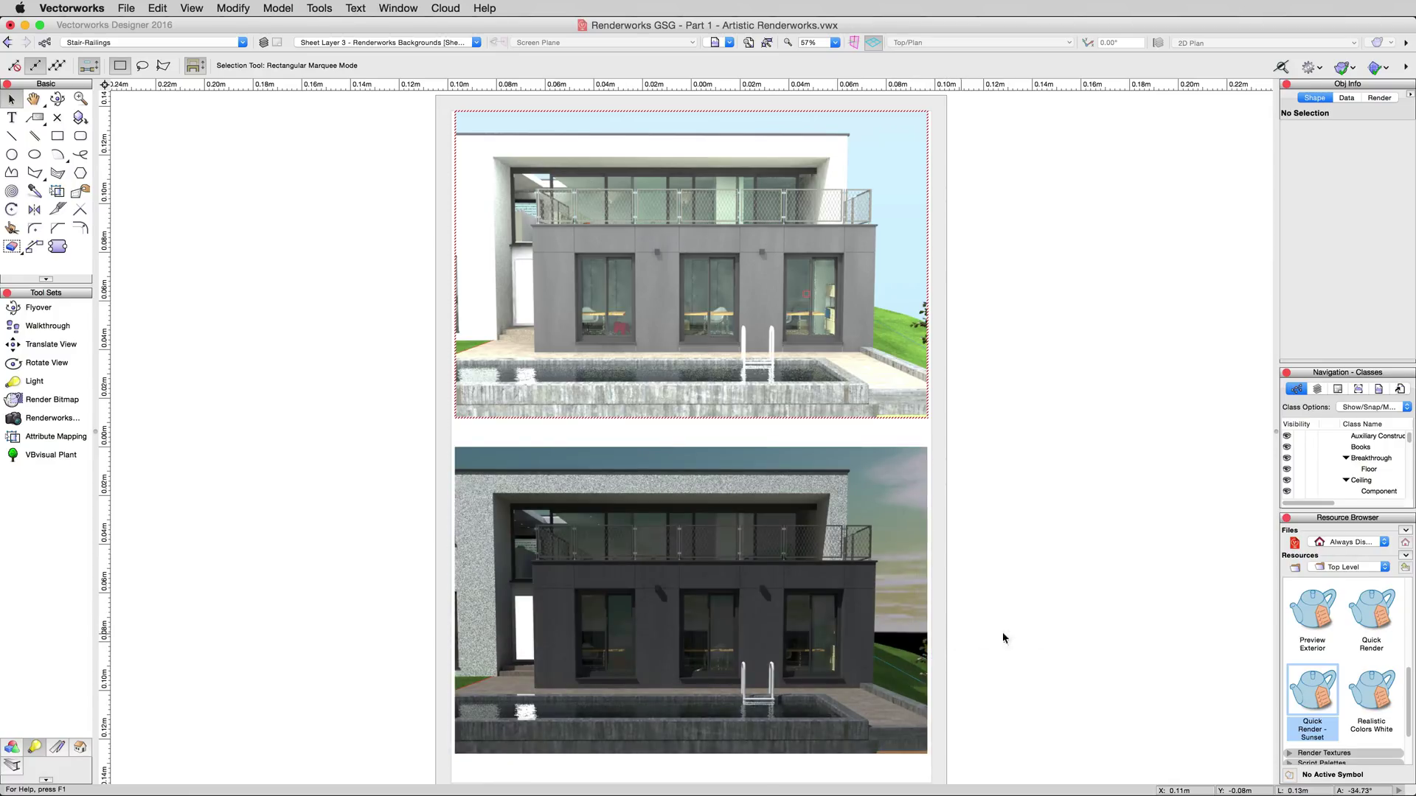
right_click(1299, 693)
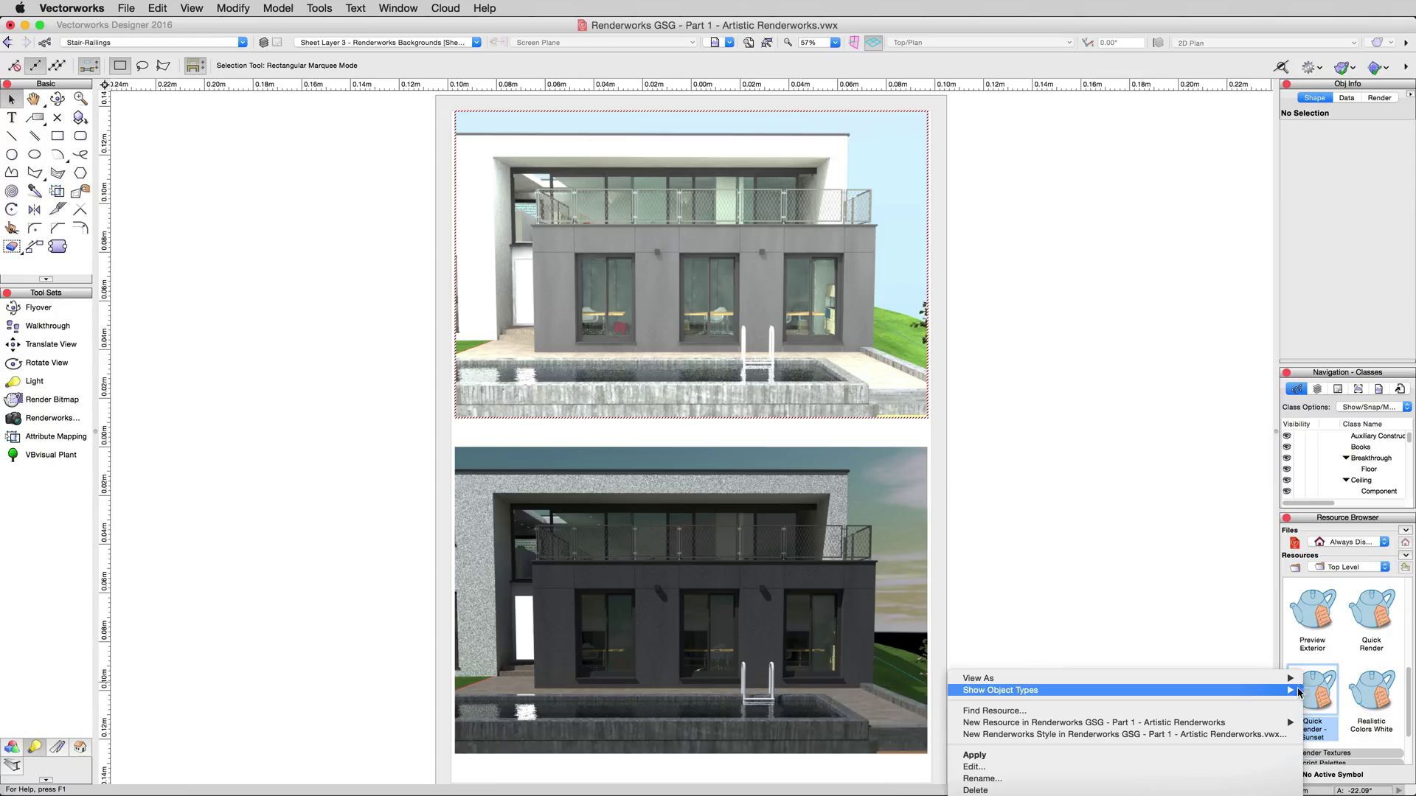
click(1054, 755)
click(830, 168)
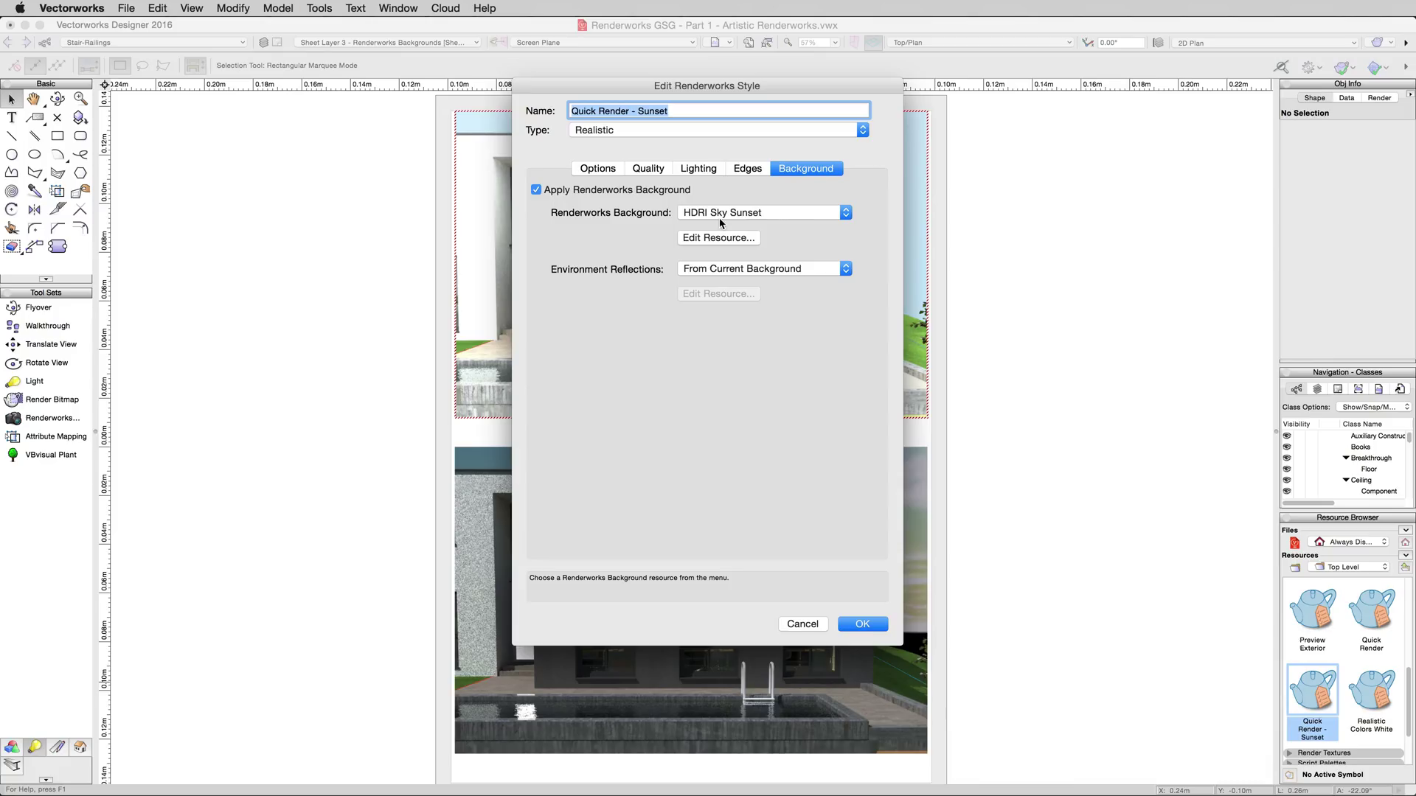
click(792, 221)
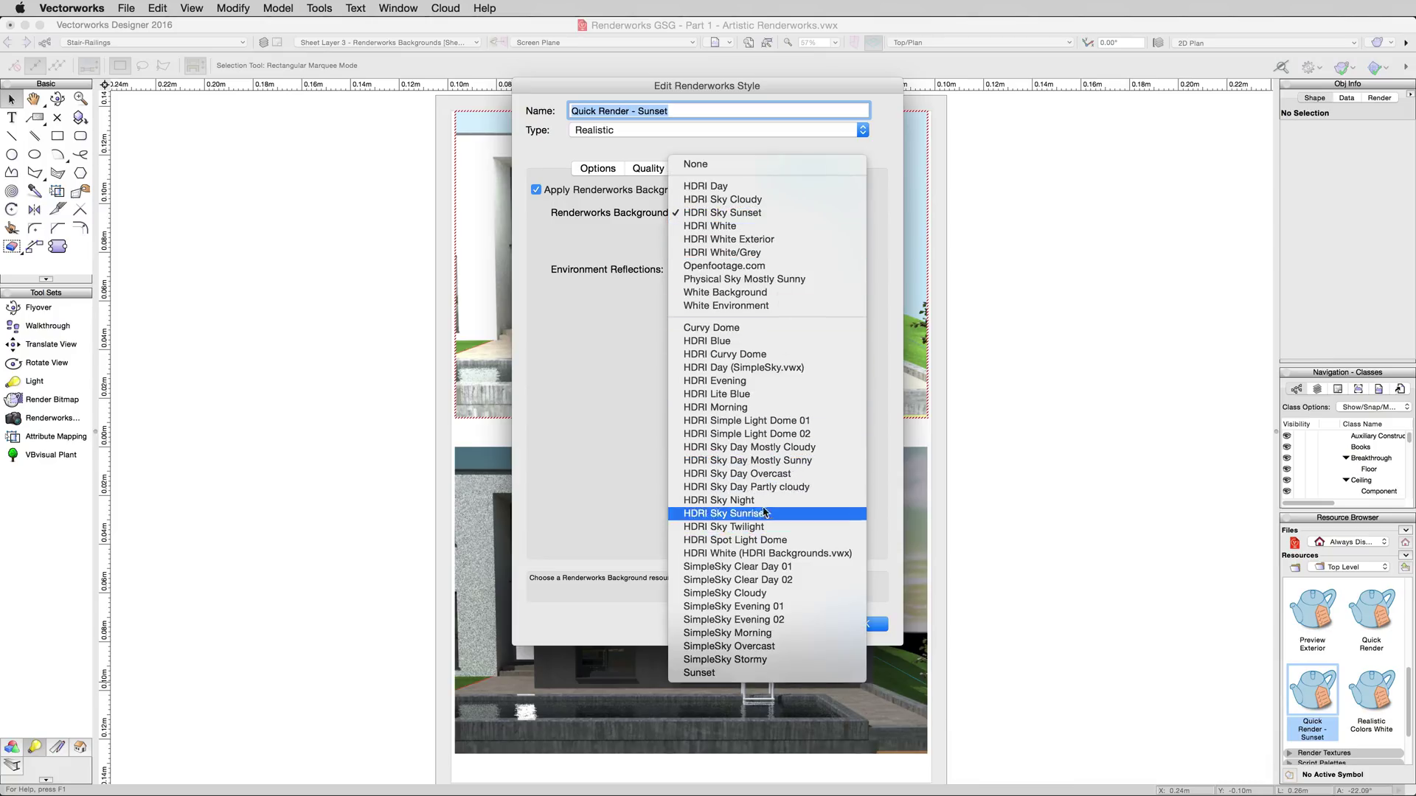
click(737, 526)
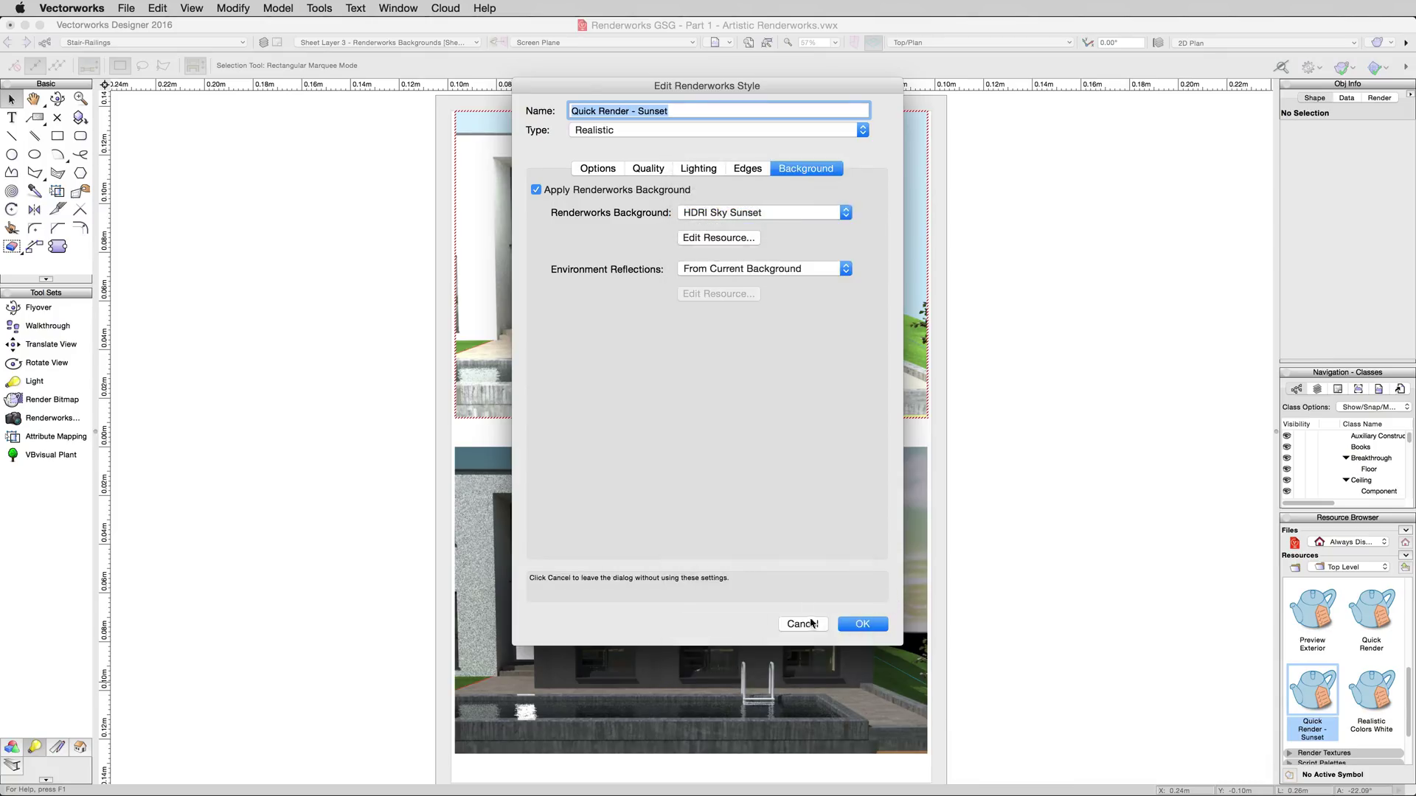
click(806, 624)
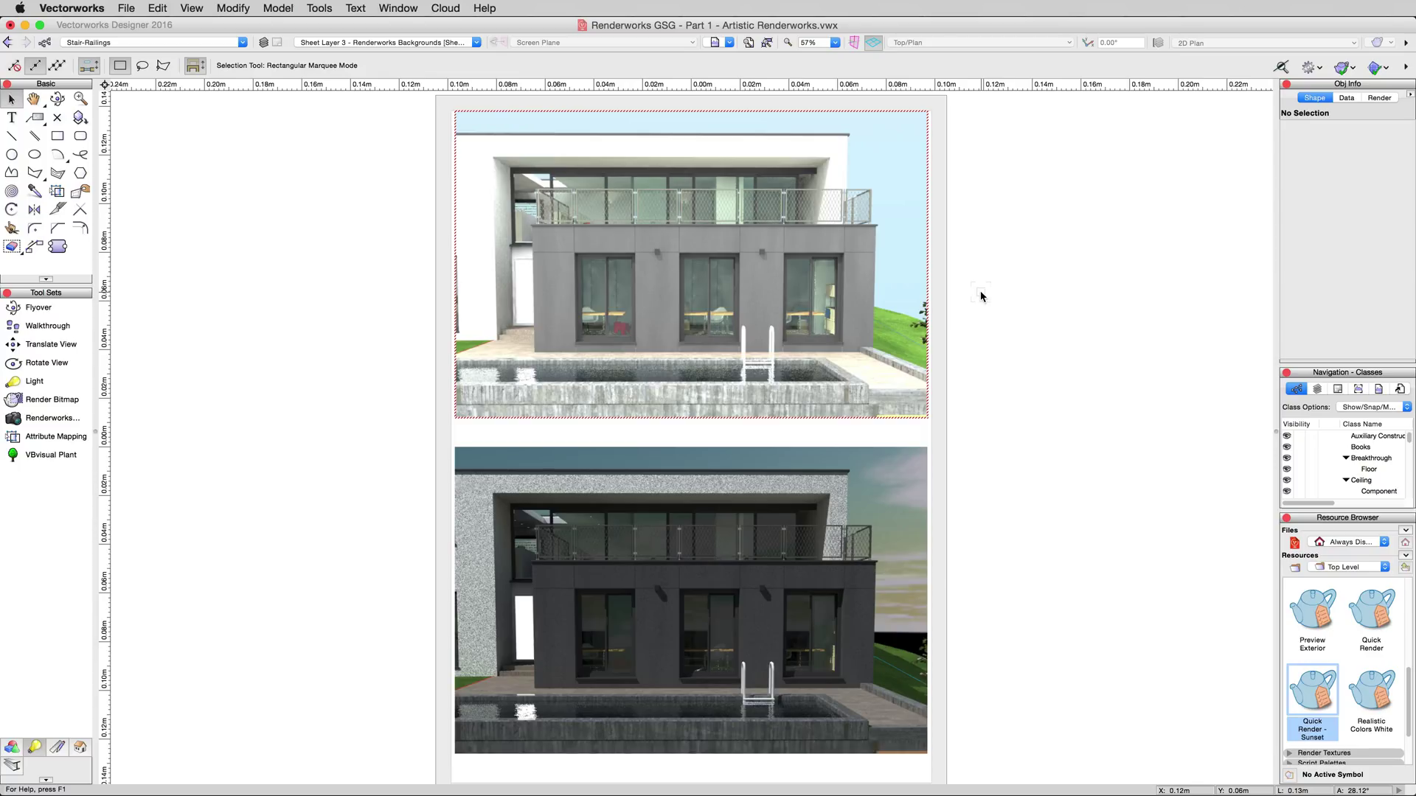
- Create a new Renderworks background in Render Backgrounds named Chroma Key Background
scroll(1342, 676, down, 3)
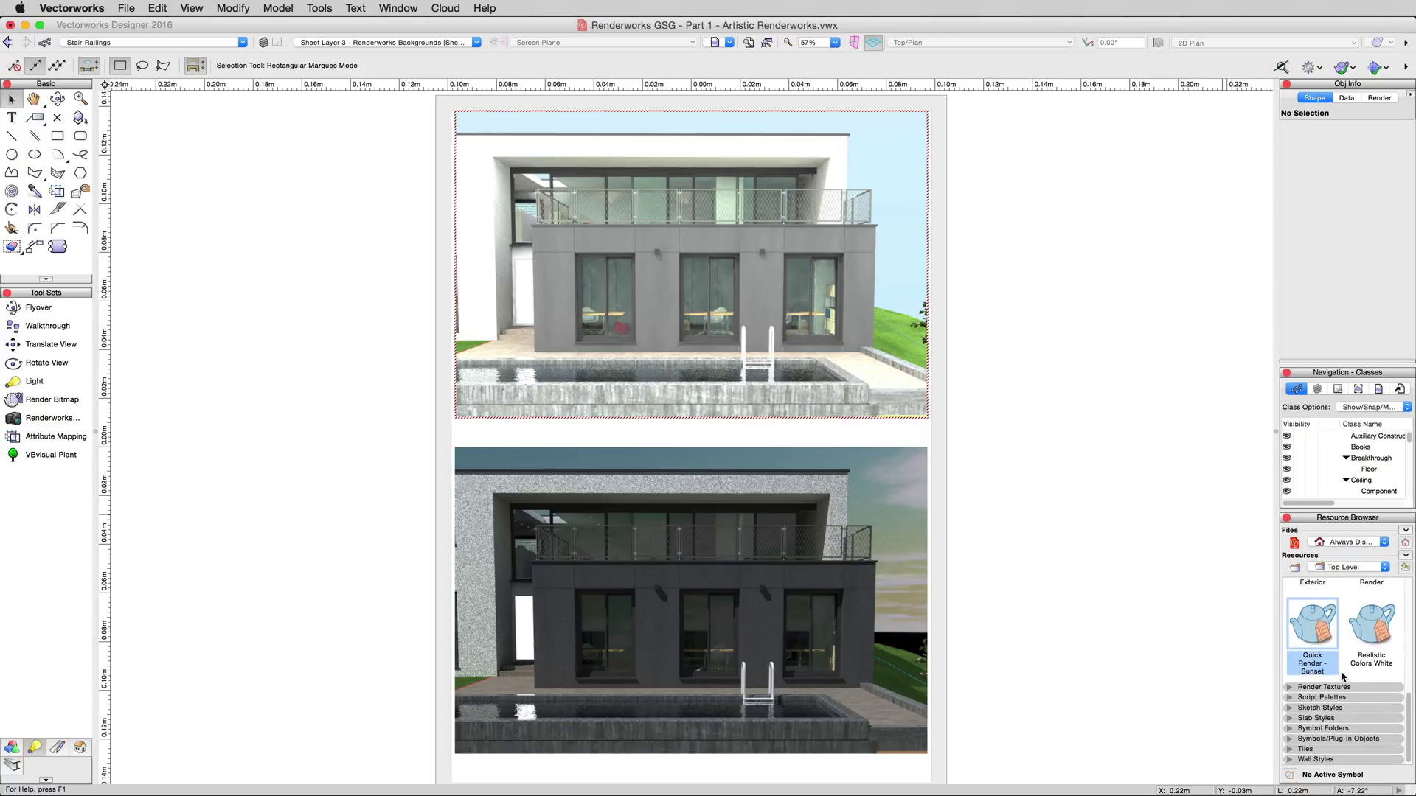
scroll(1343, 676, up, 5)
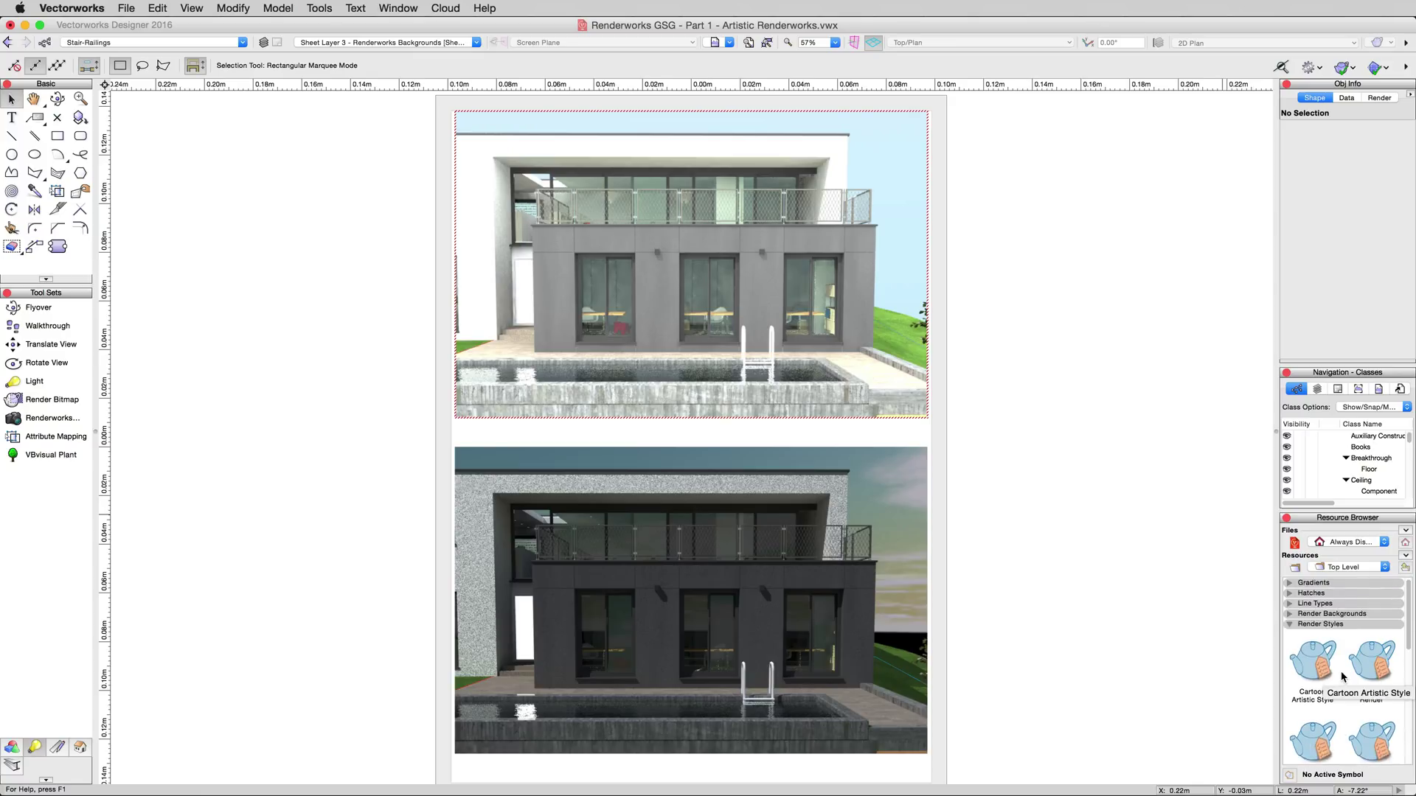
click(1289, 625)
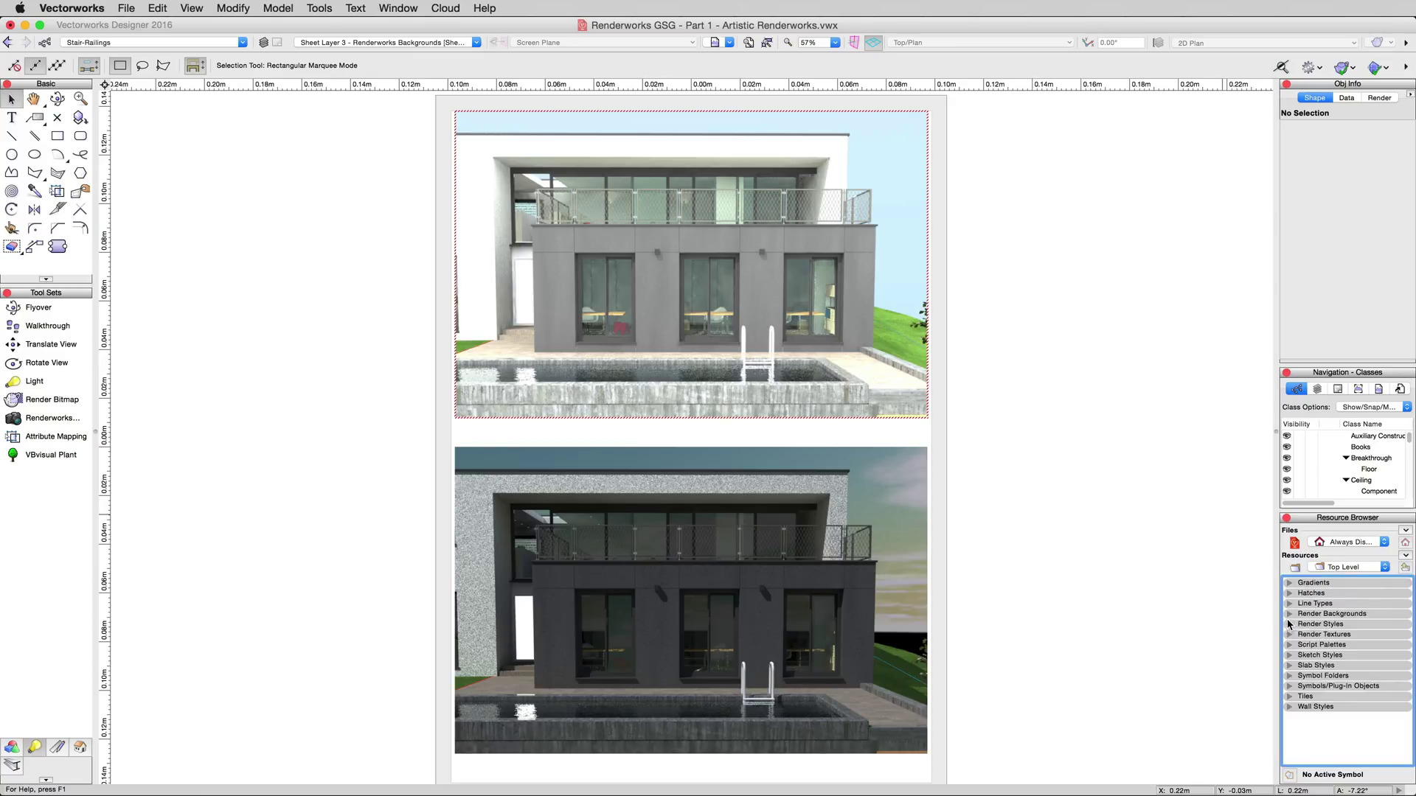
click(1289, 615)
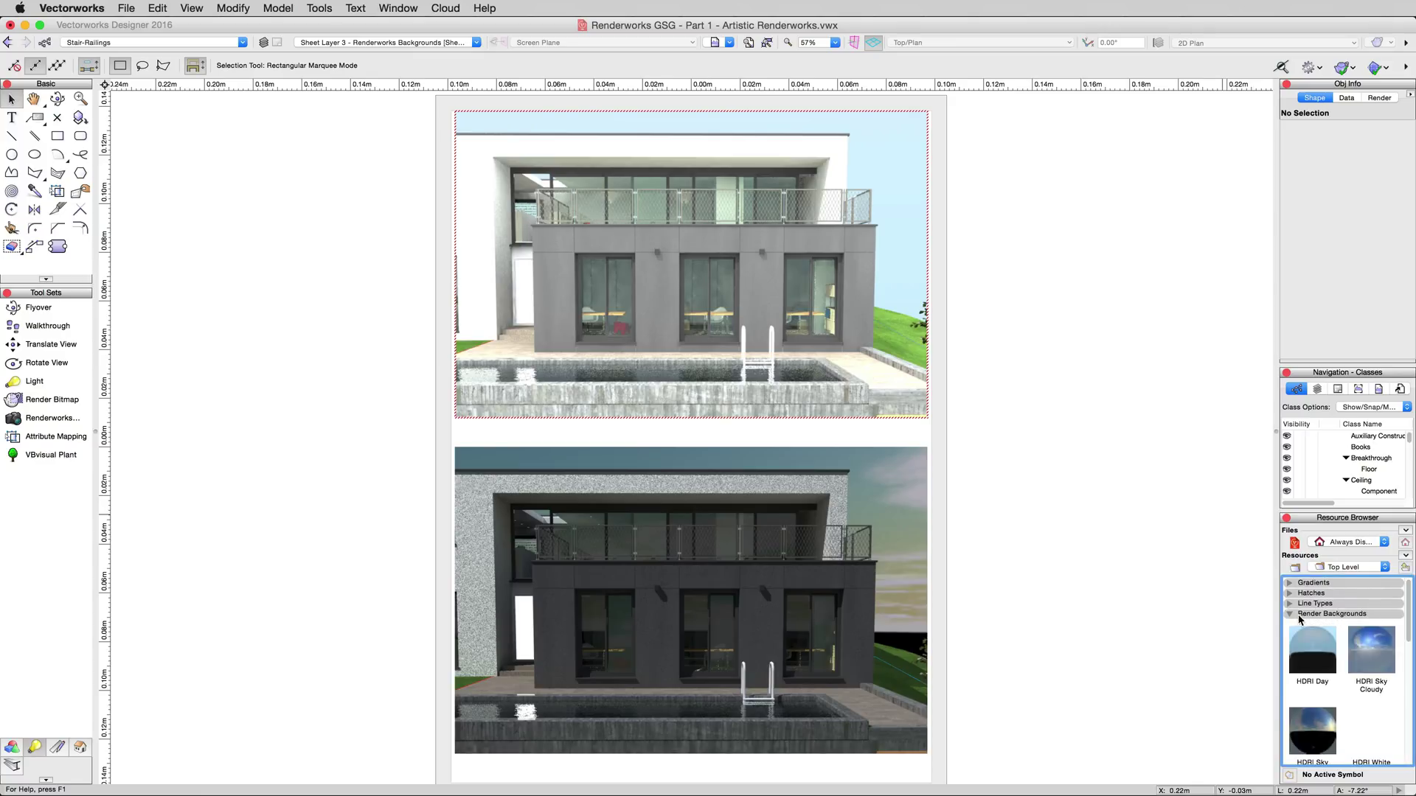
right_click(1342, 687)
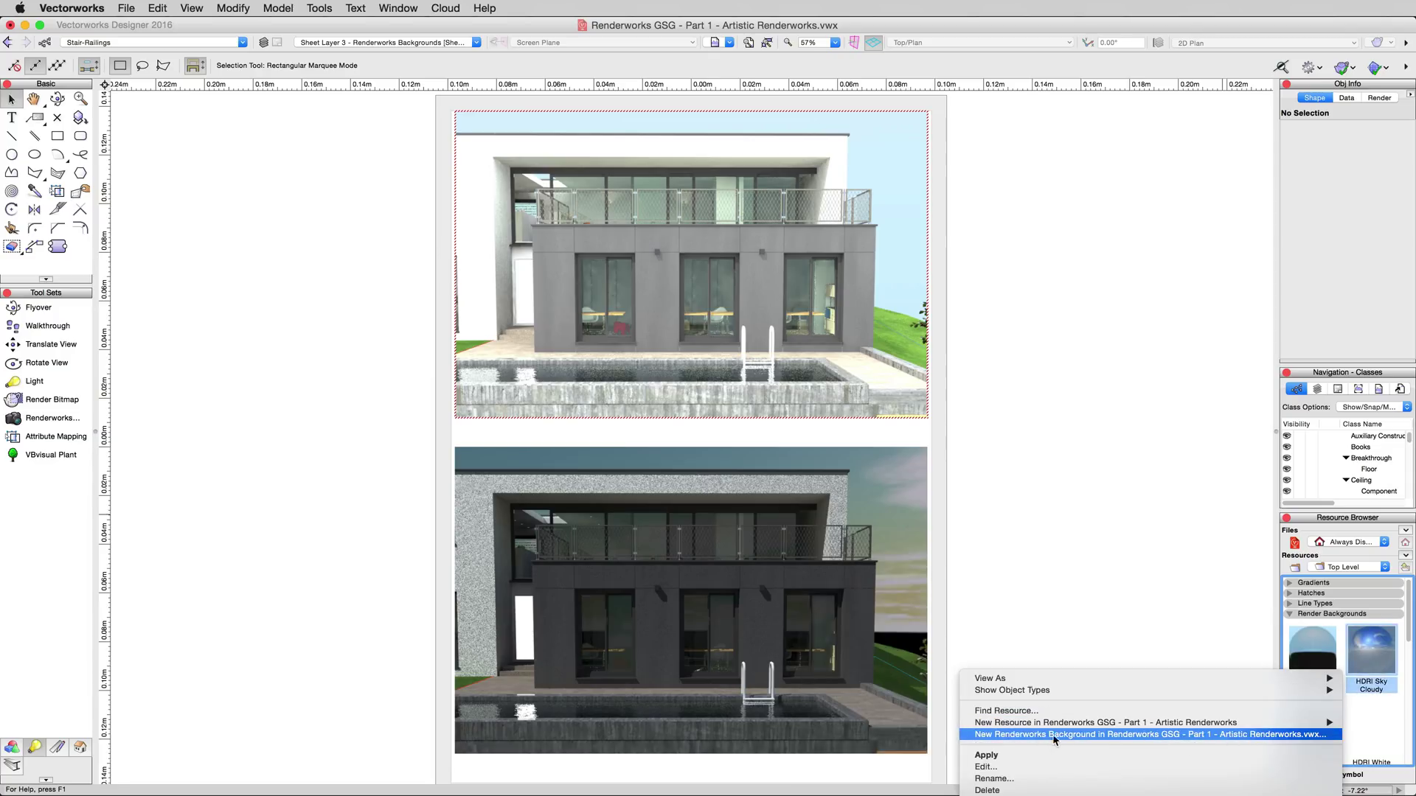
click(1086, 735)
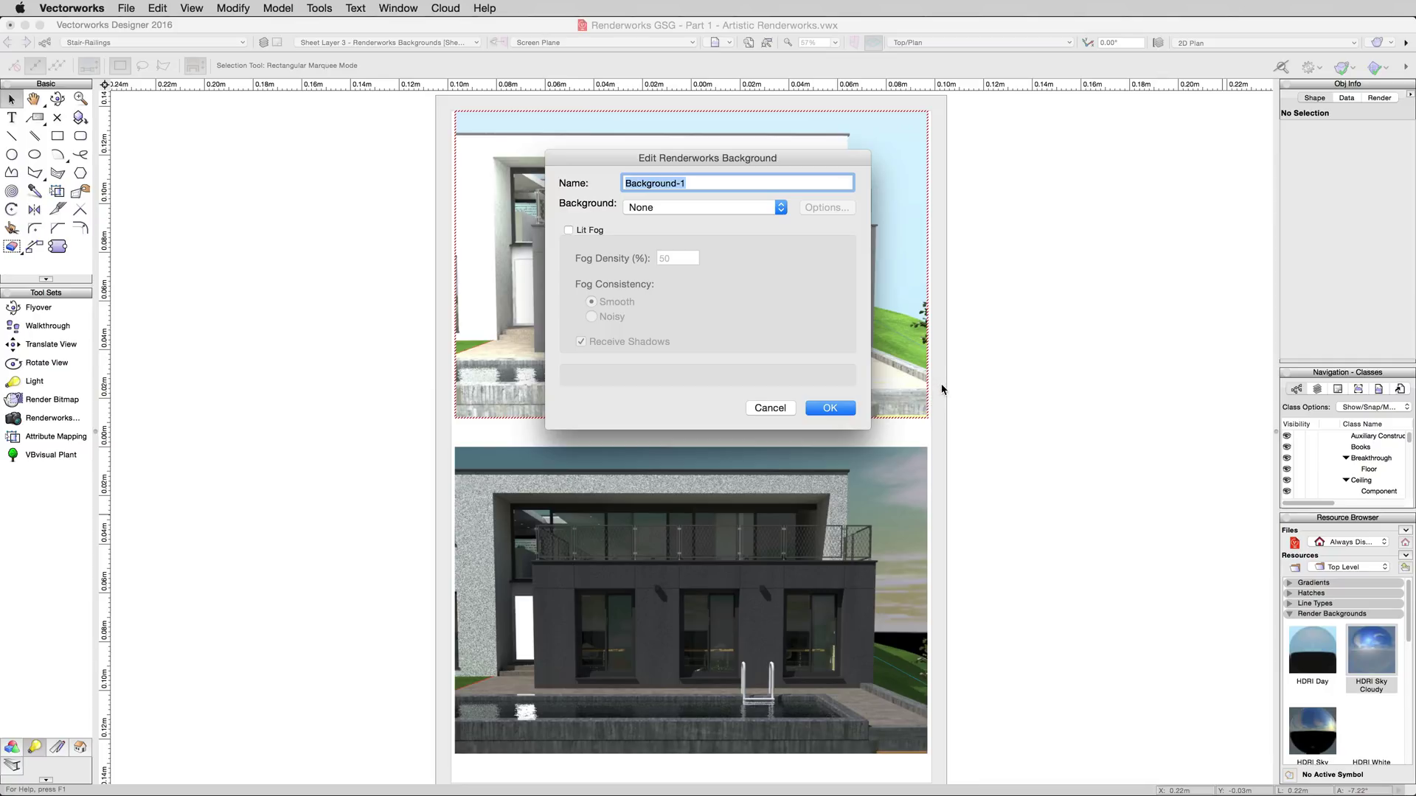
text(Chroma Key Background)
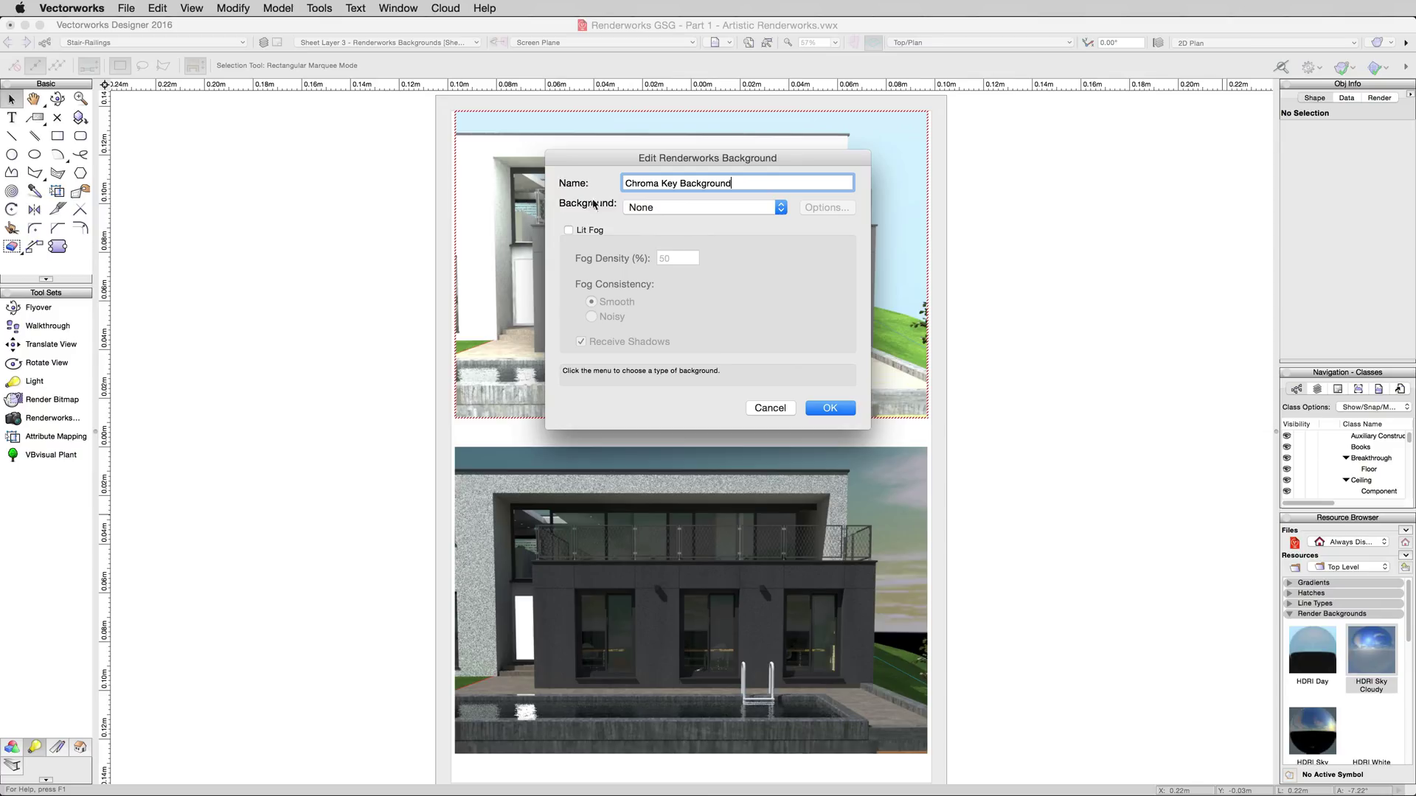
- Set the background type to One Color with bright green as the colour
click(639, 208)
click(658, 235)
click(829, 211)
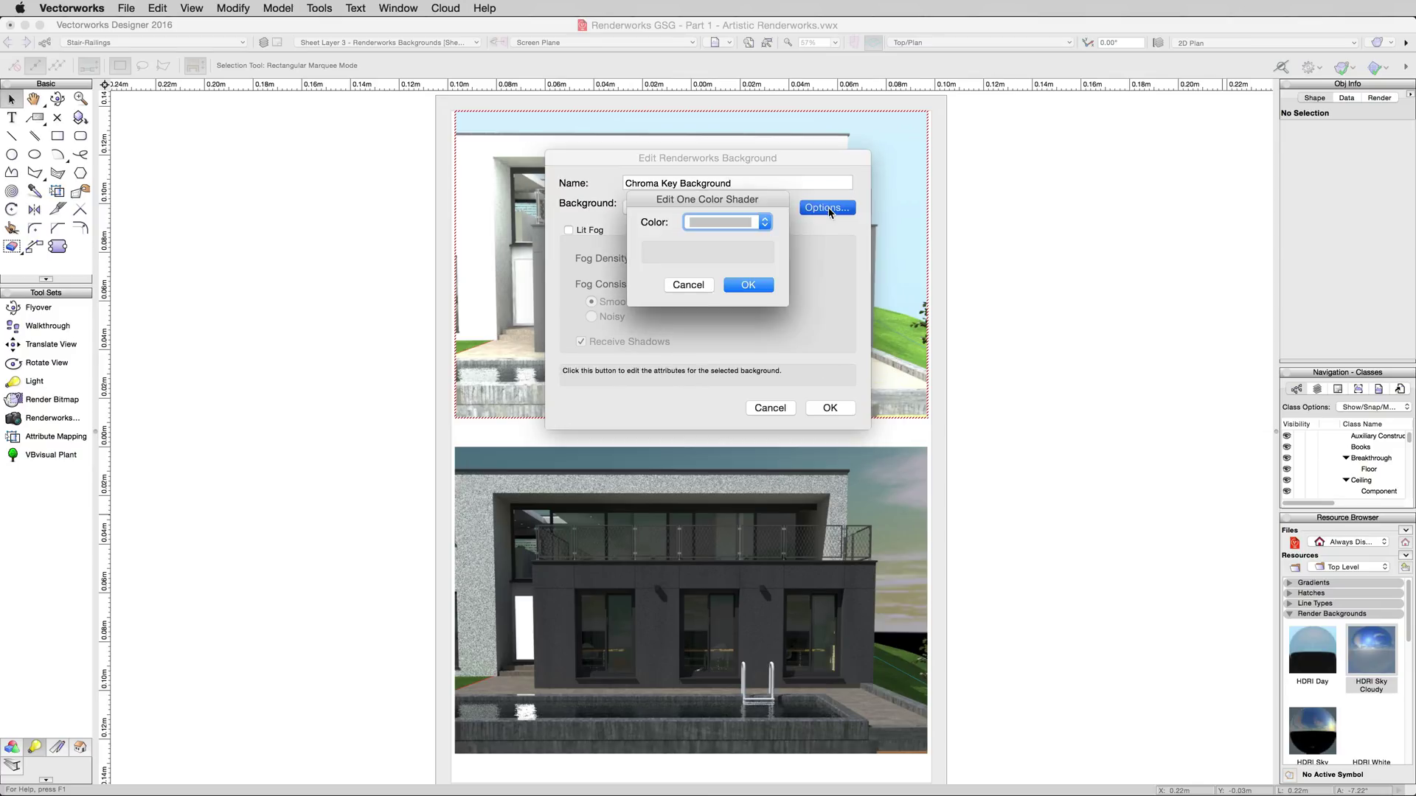
click(742, 222)
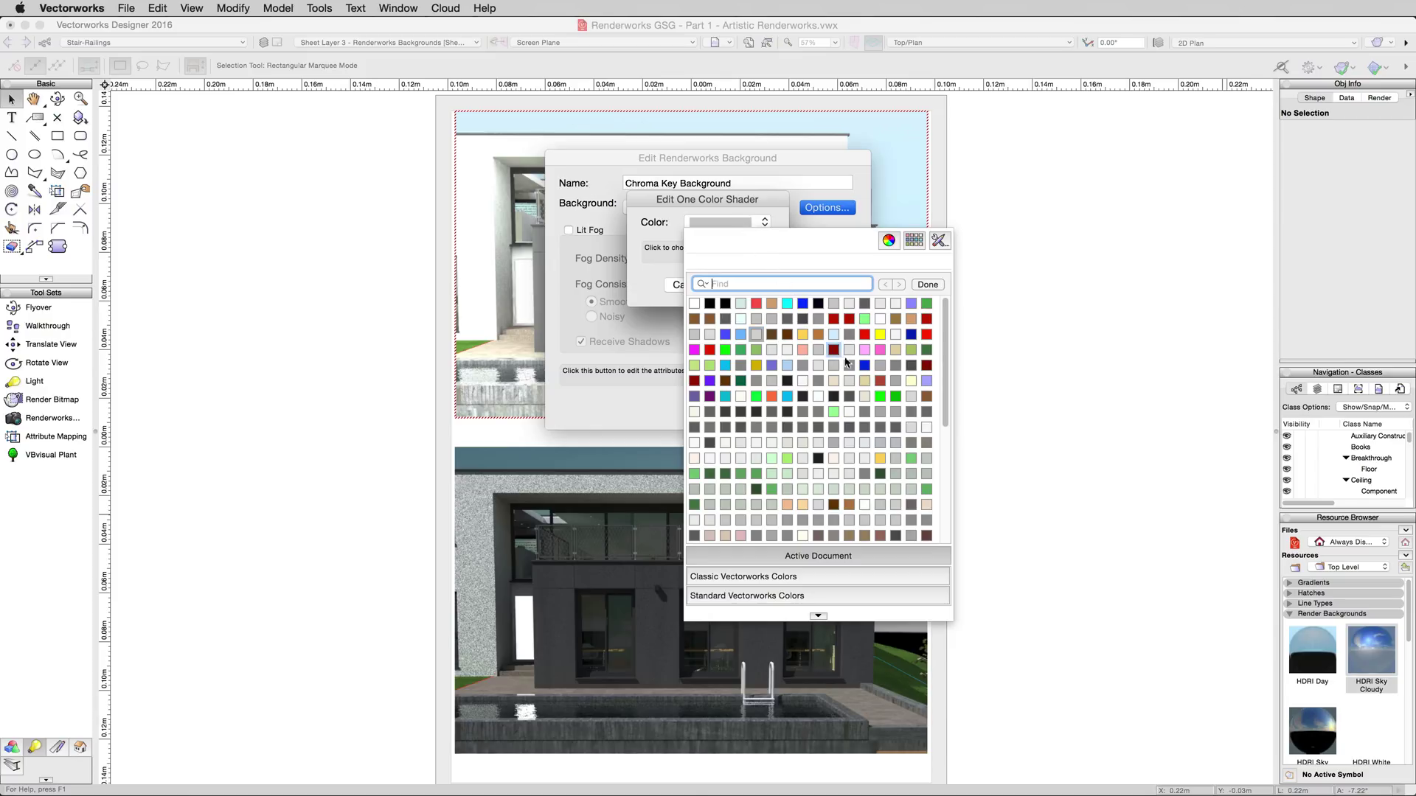
click(881, 396)
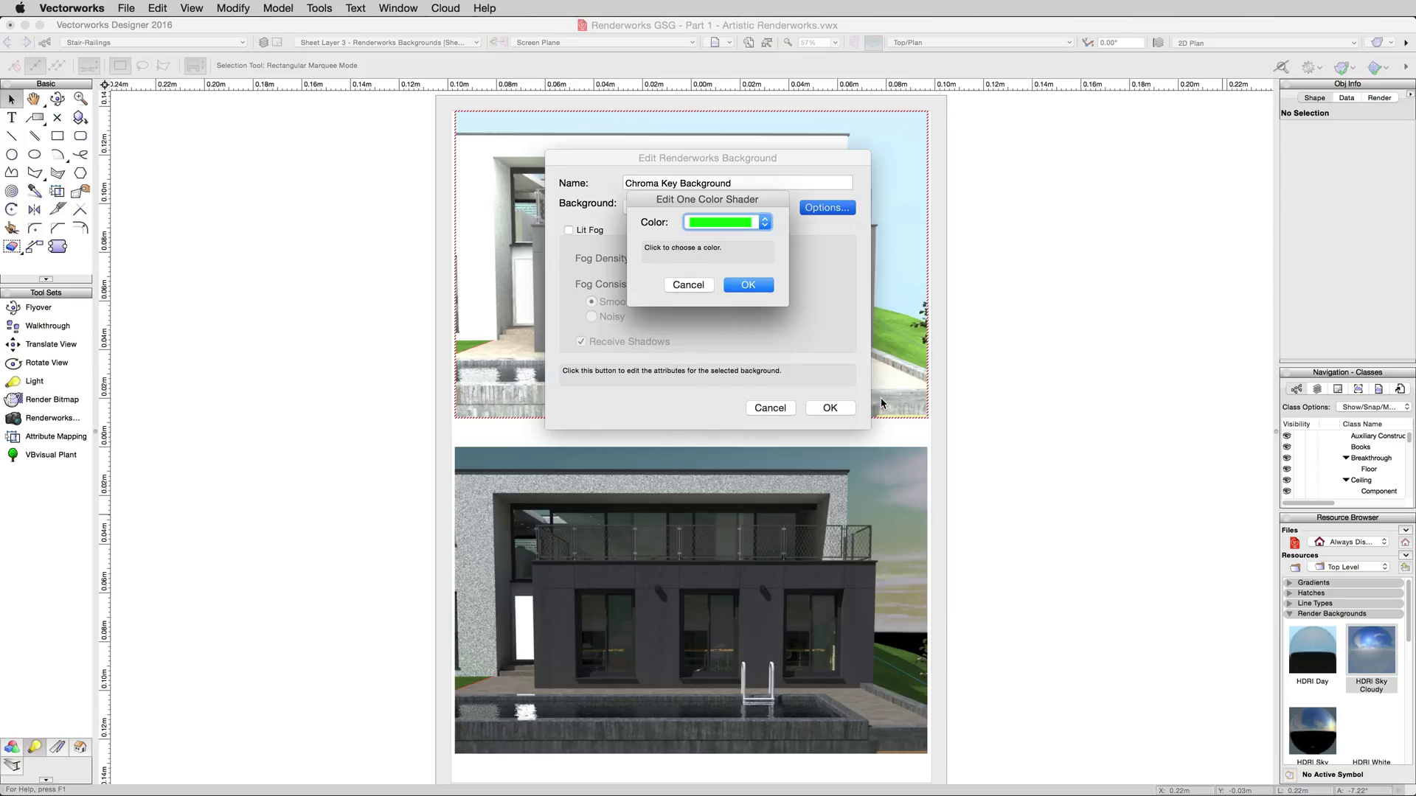
click(763, 286)
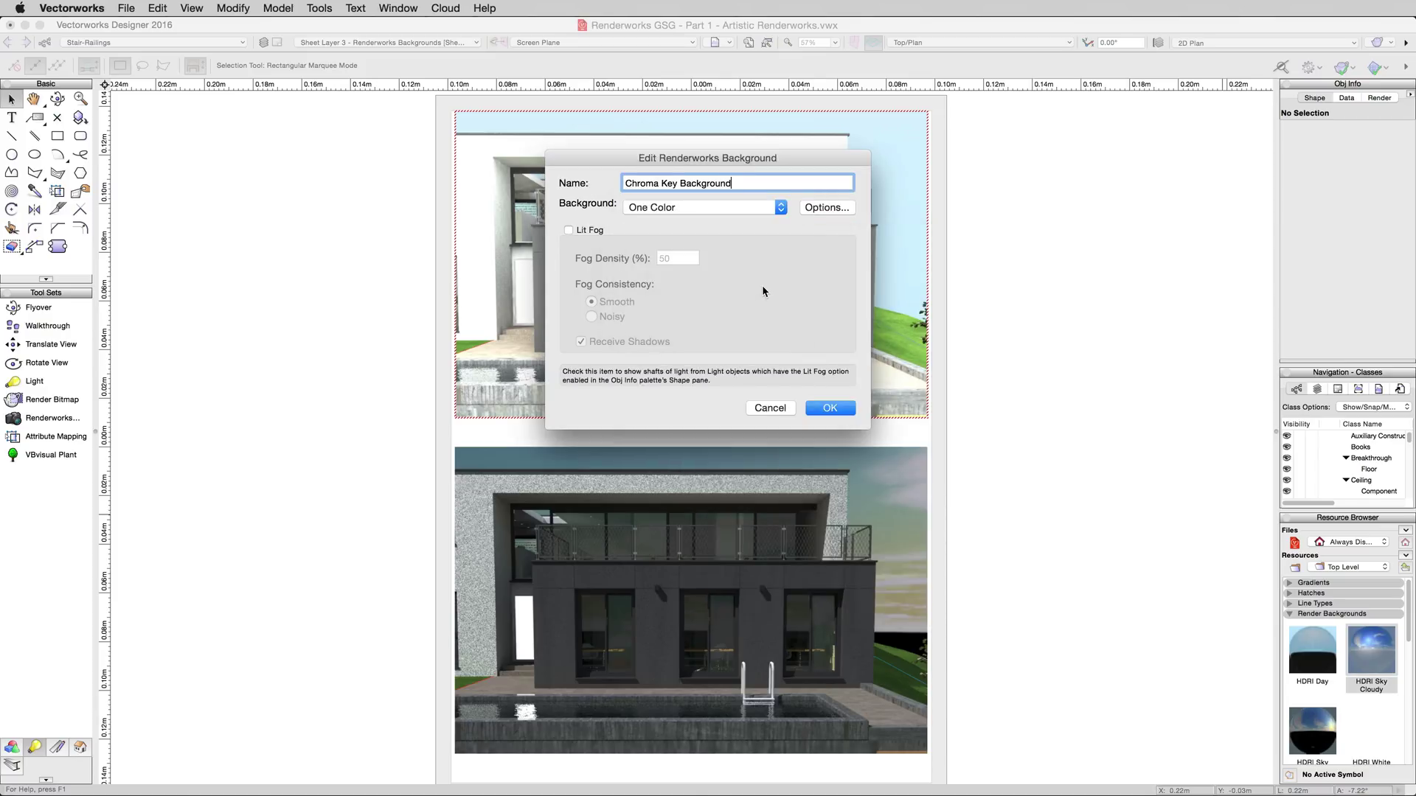
- Finish the Chroma Key Background, select the lower viewport and show the render styles
click(830, 409)
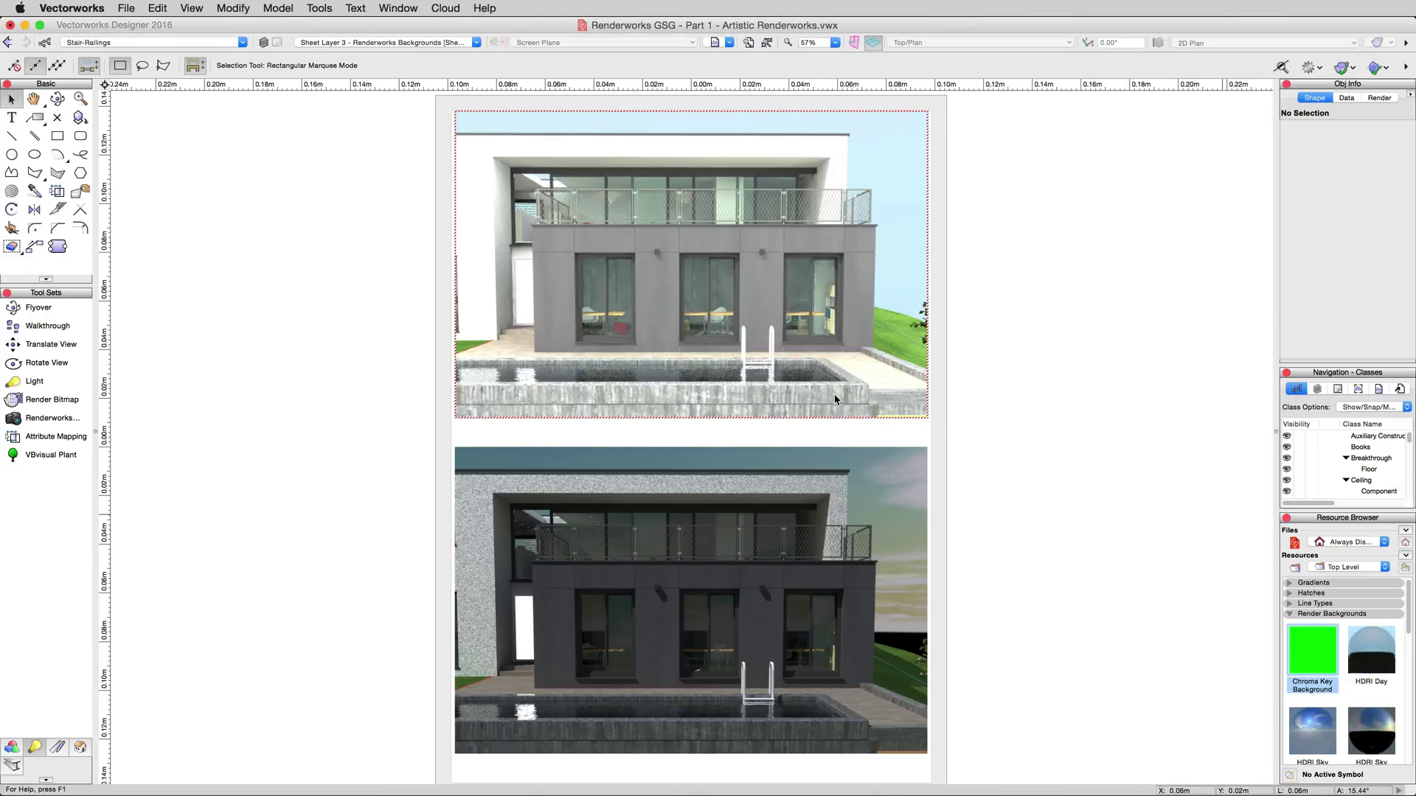
click(881, 474)
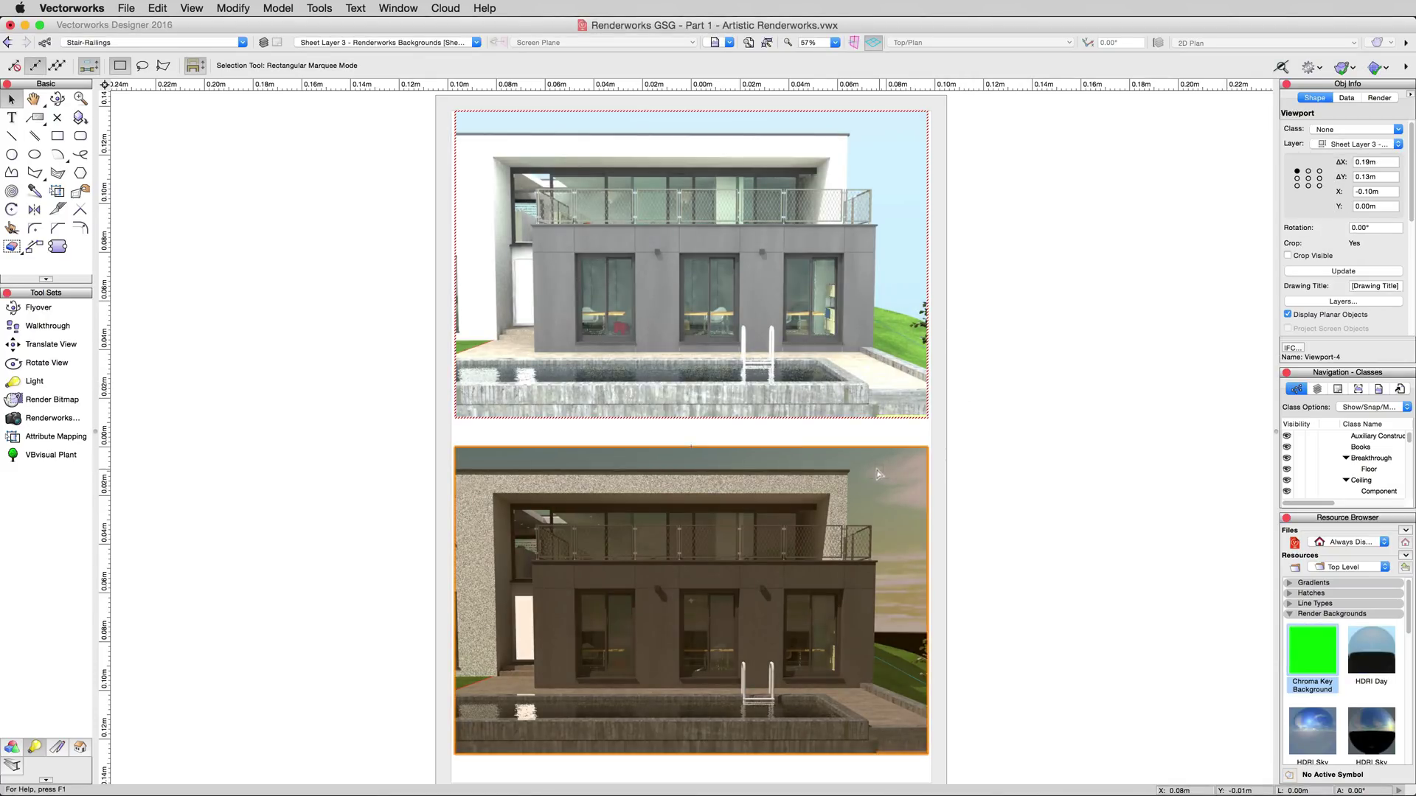
click(1289, 614)
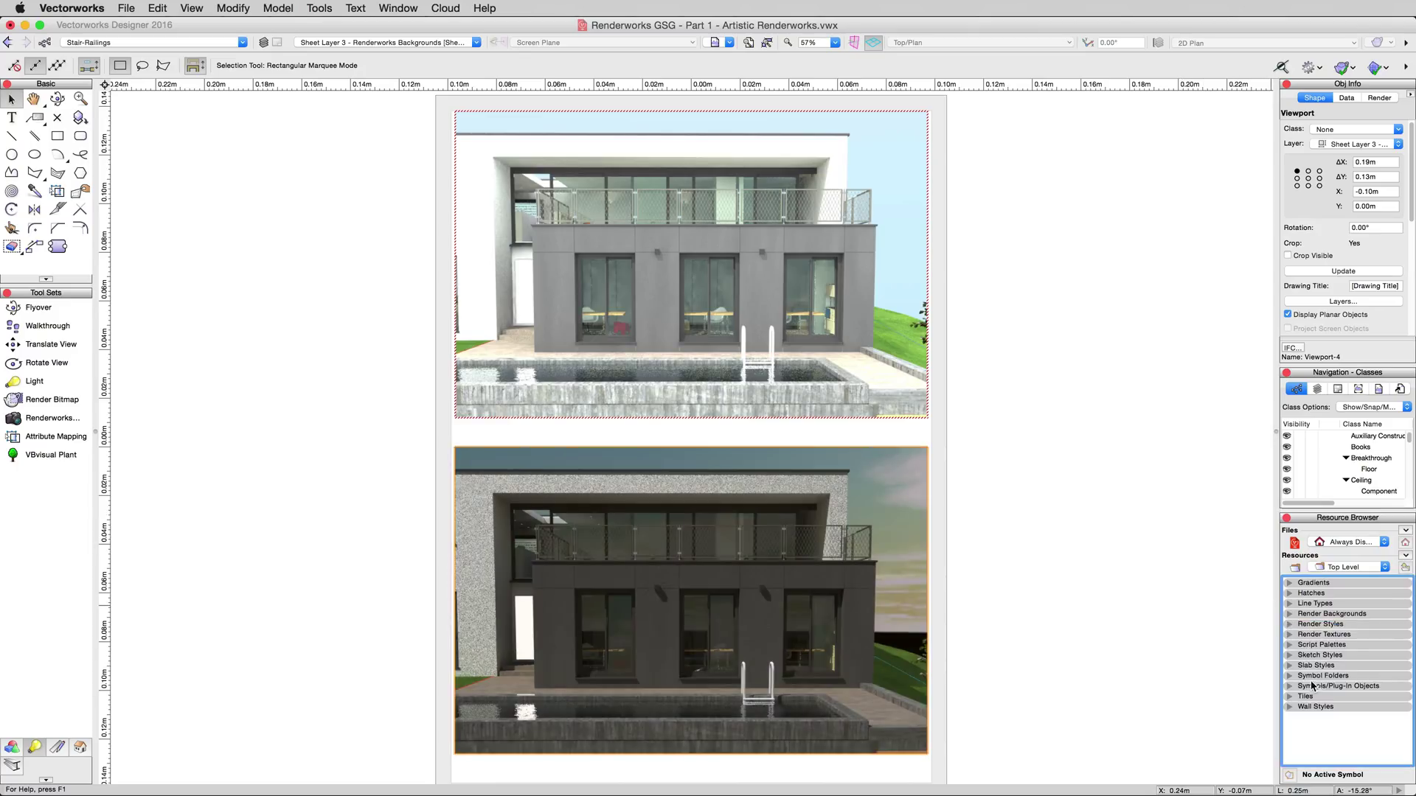
click(1290, 625)
scroll(1299, 653, down, 6)
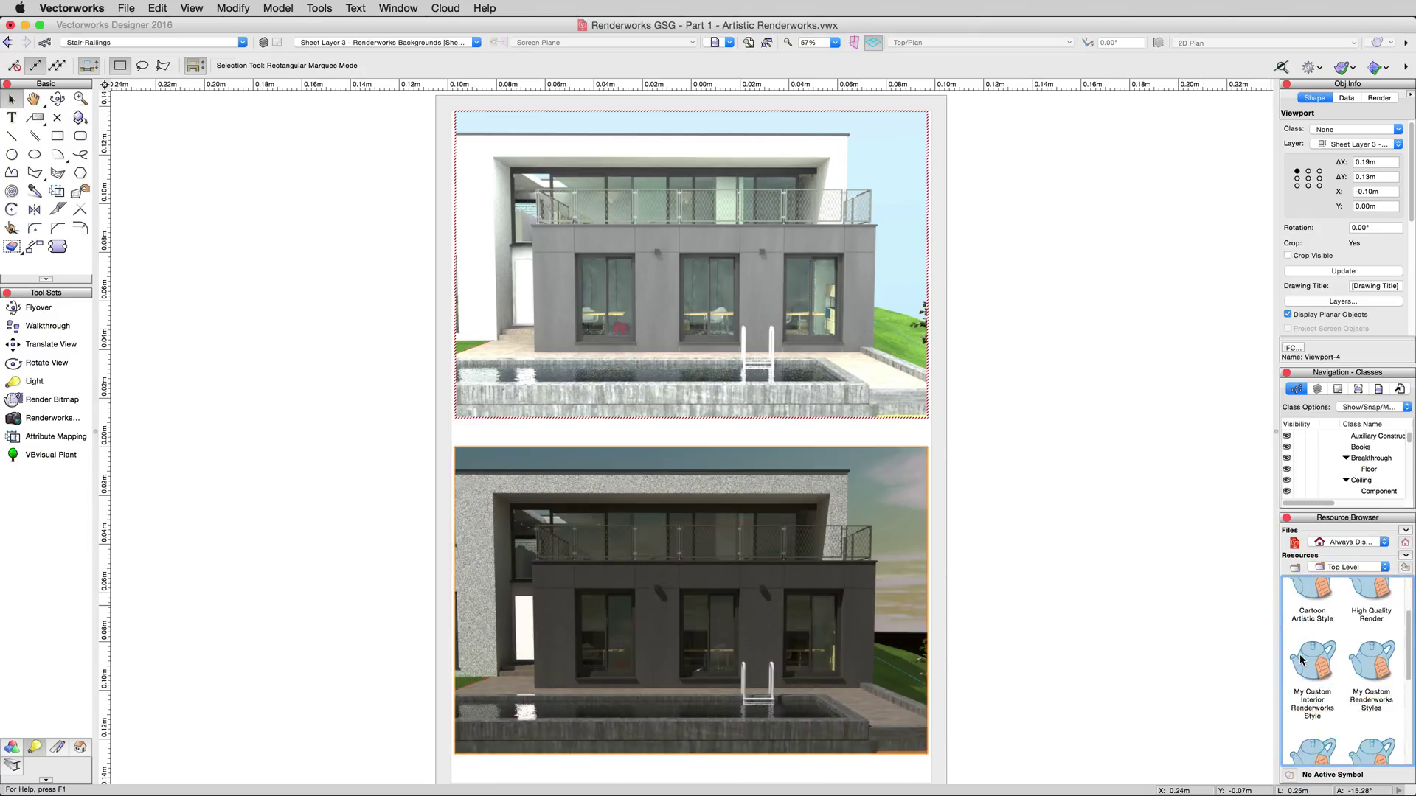
scroll(1299, 658, down, 3)
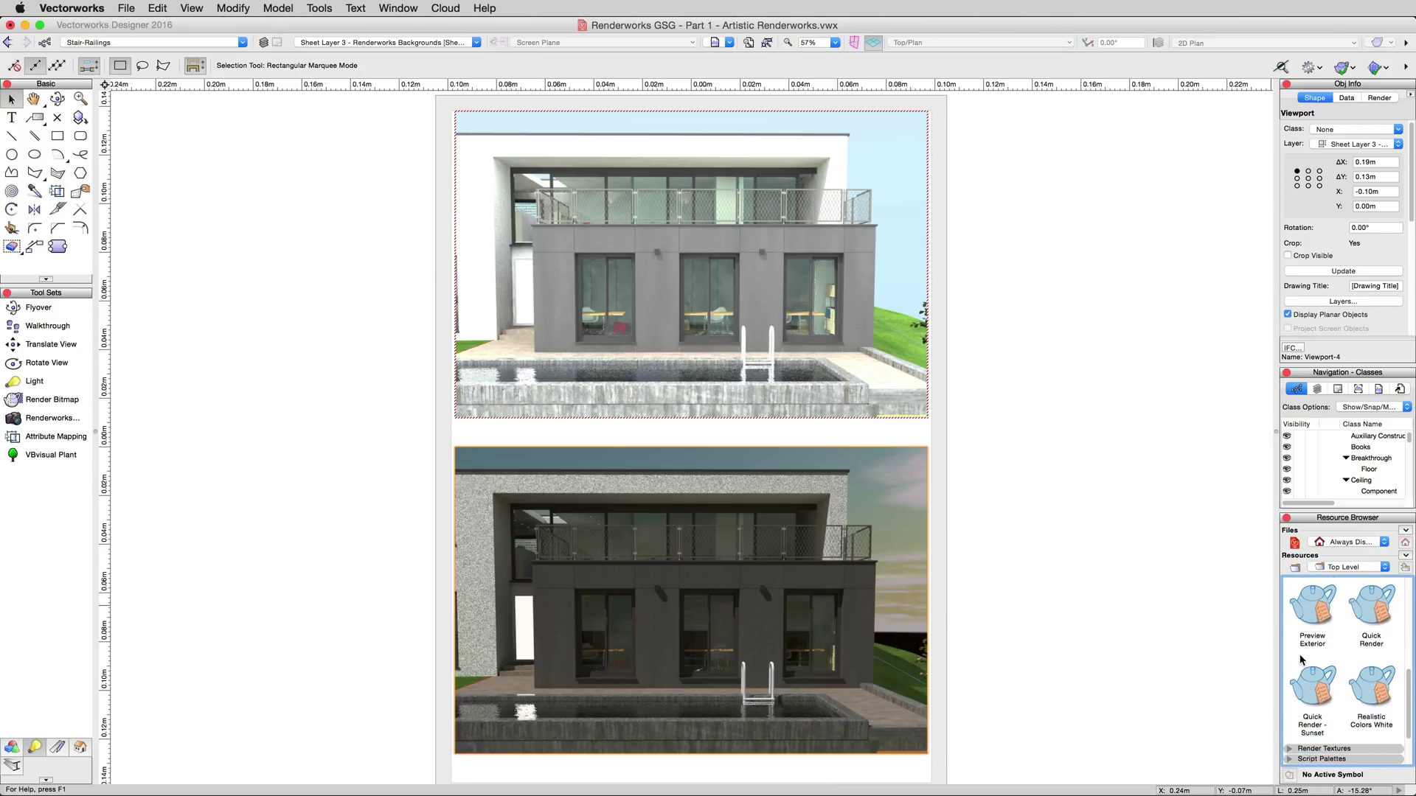
- Give Quick Render - Sunset the Chroma Key Background and retype Sunset as Chroma Key Background
right_click(1303, 682)
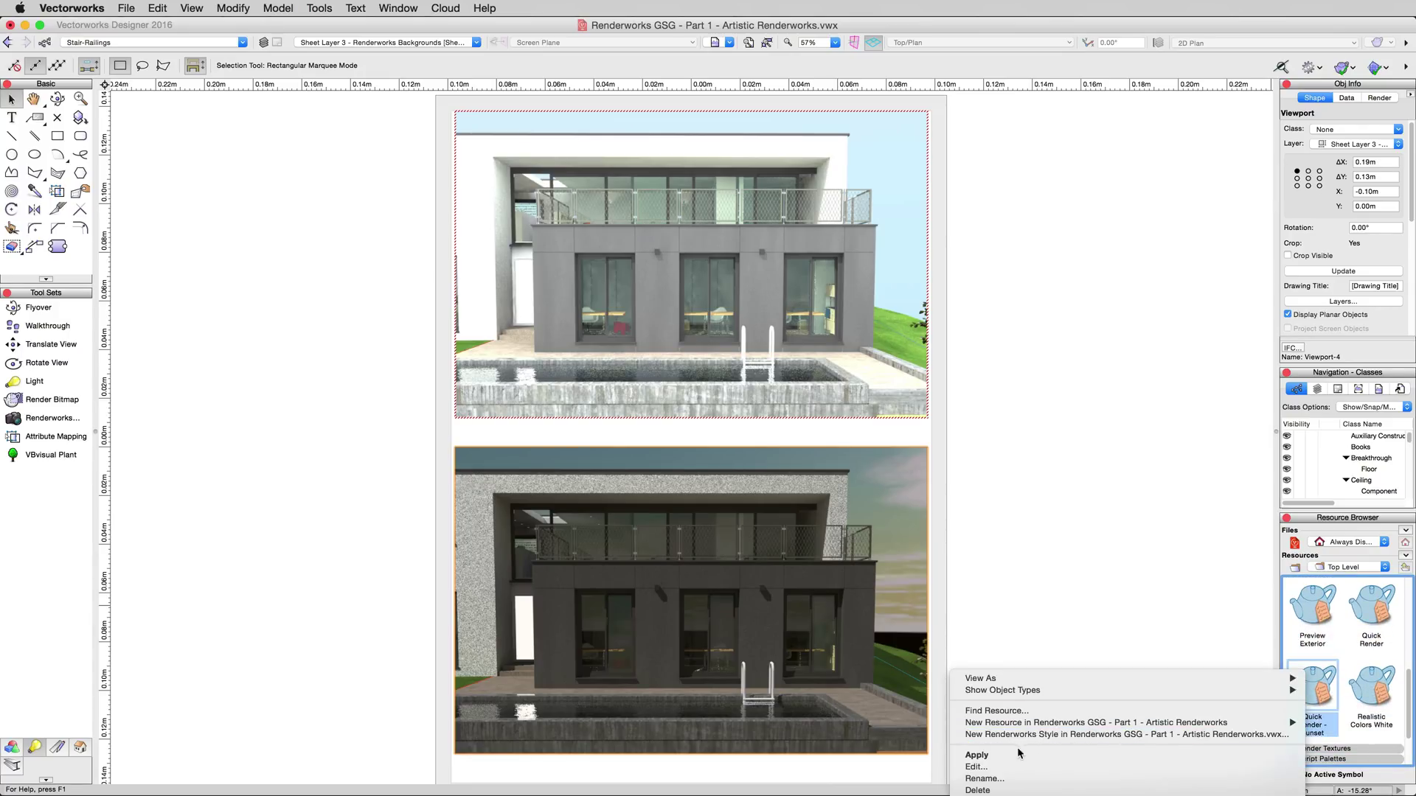
click(1011, 768)
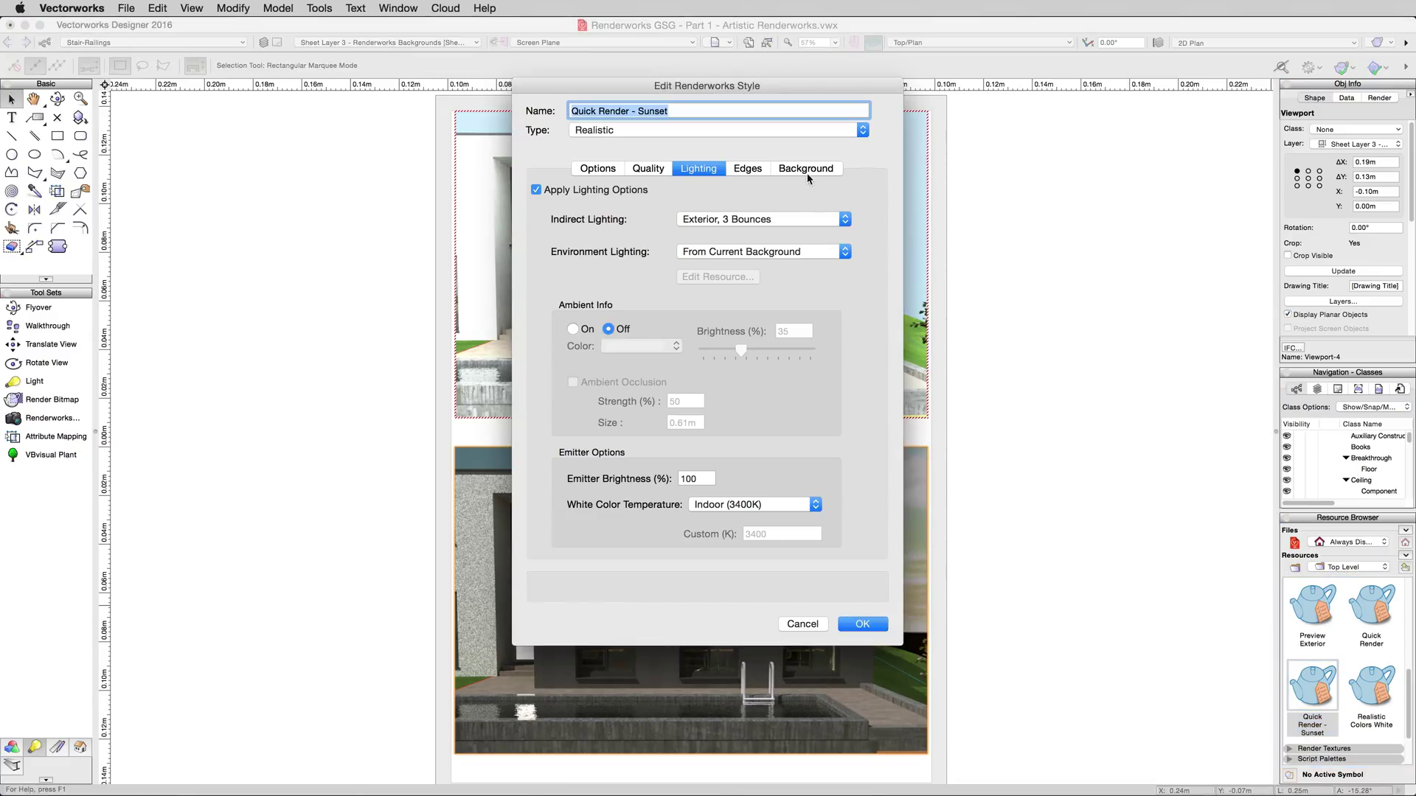
click(806, 169)
click(715, 213)
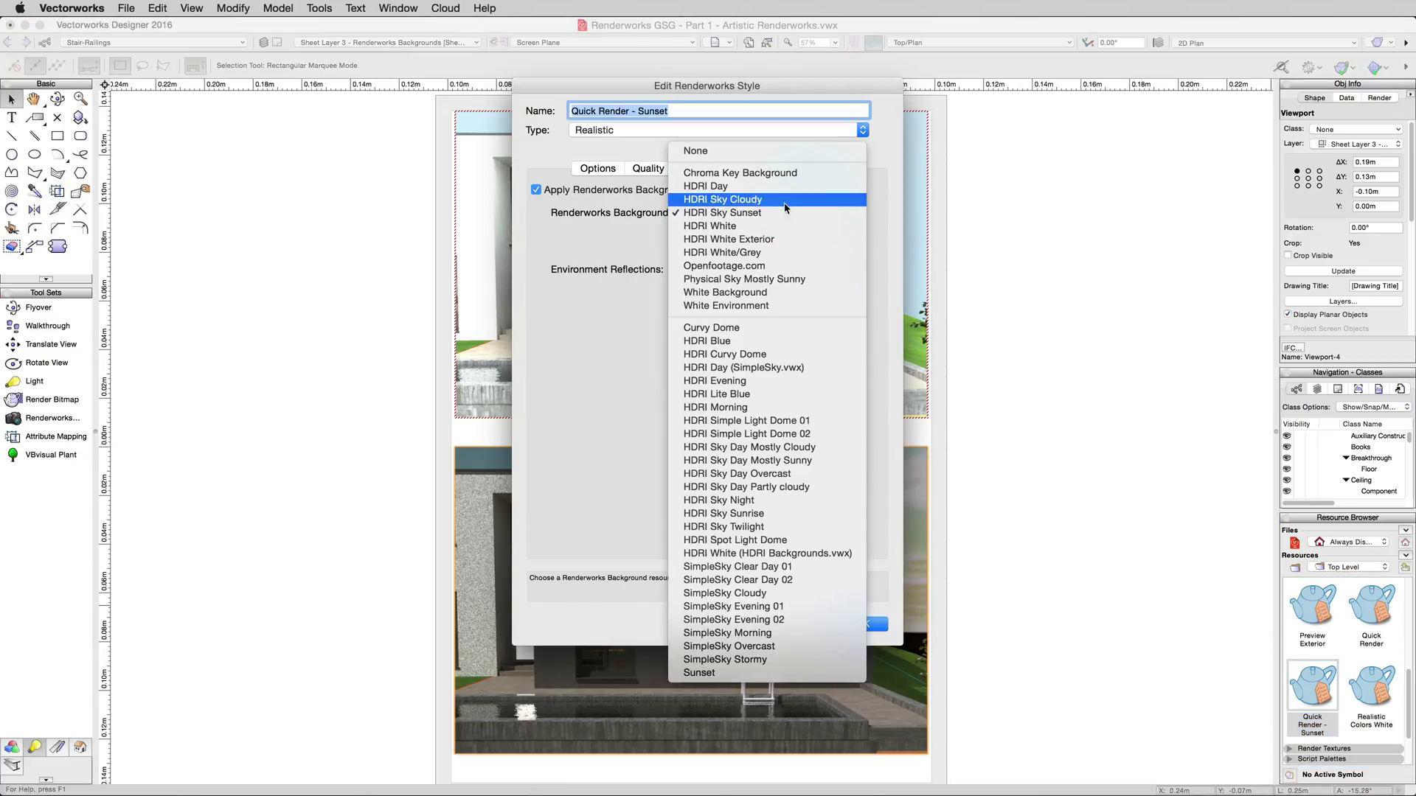
click(786, 177)
click(678, 111)
drag(678, 110, 638, 111)
text(Chrom)
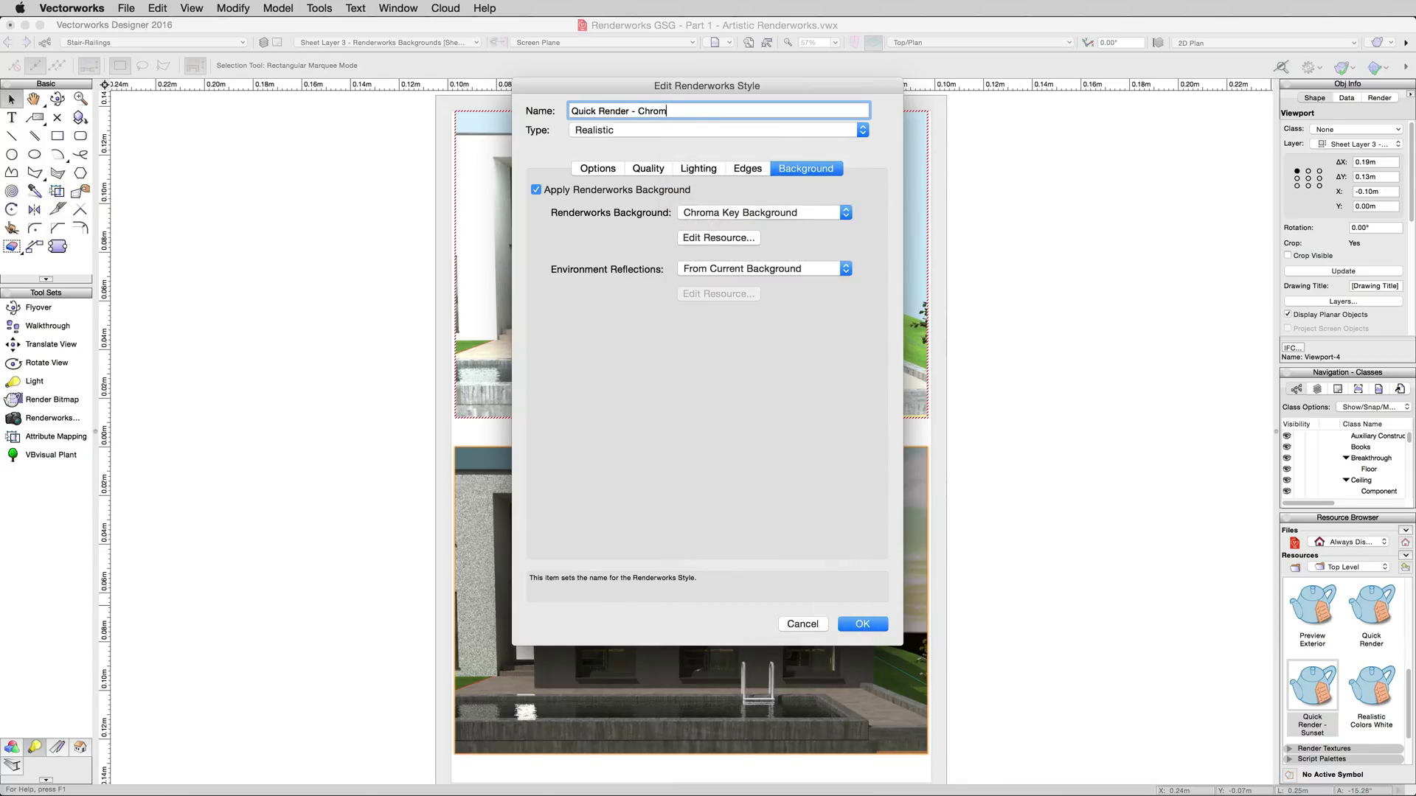
text(a Key Background)
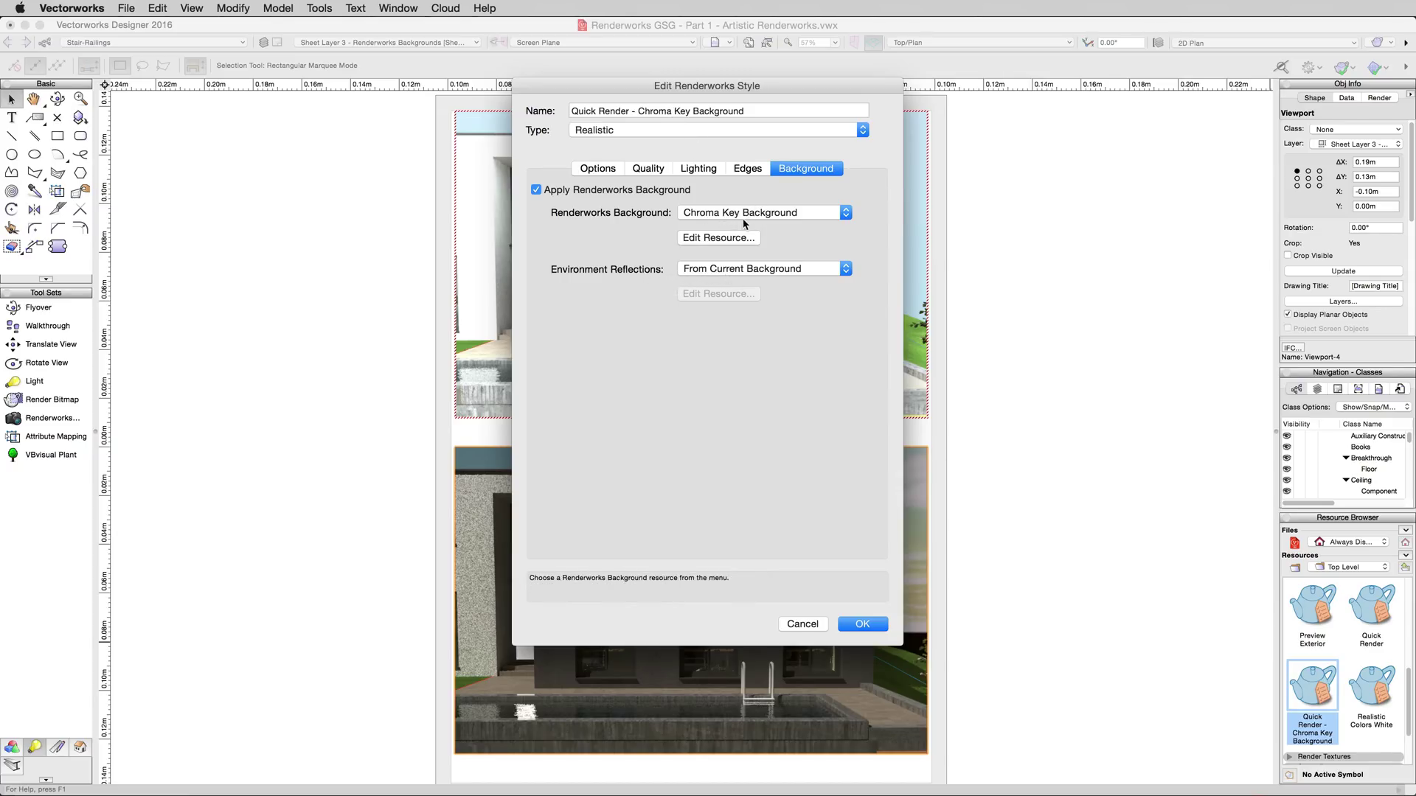
- Set Max Reflections to 0, keep Environment Lighting at None, and save the style
click(655, 170)
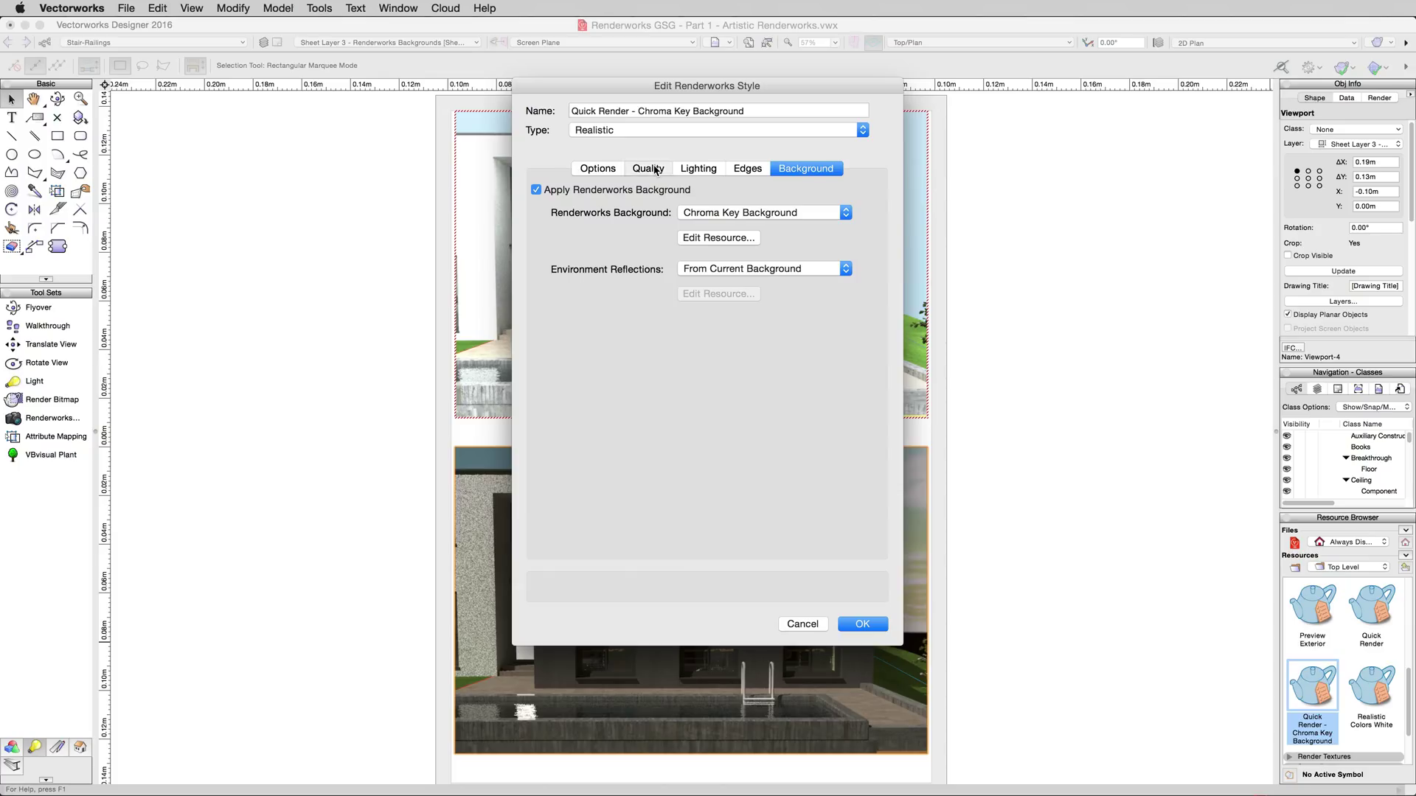
click(648, 369)
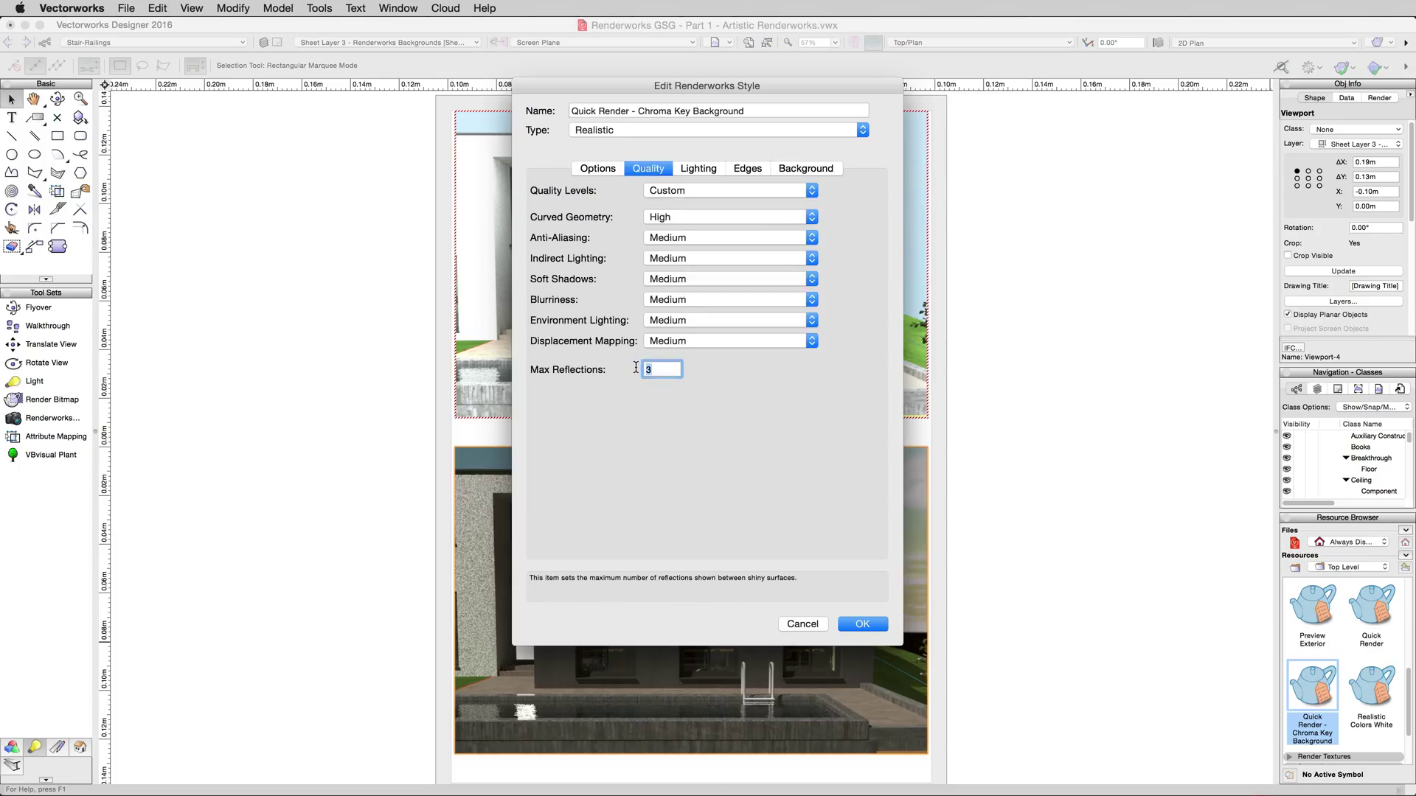
text(0)
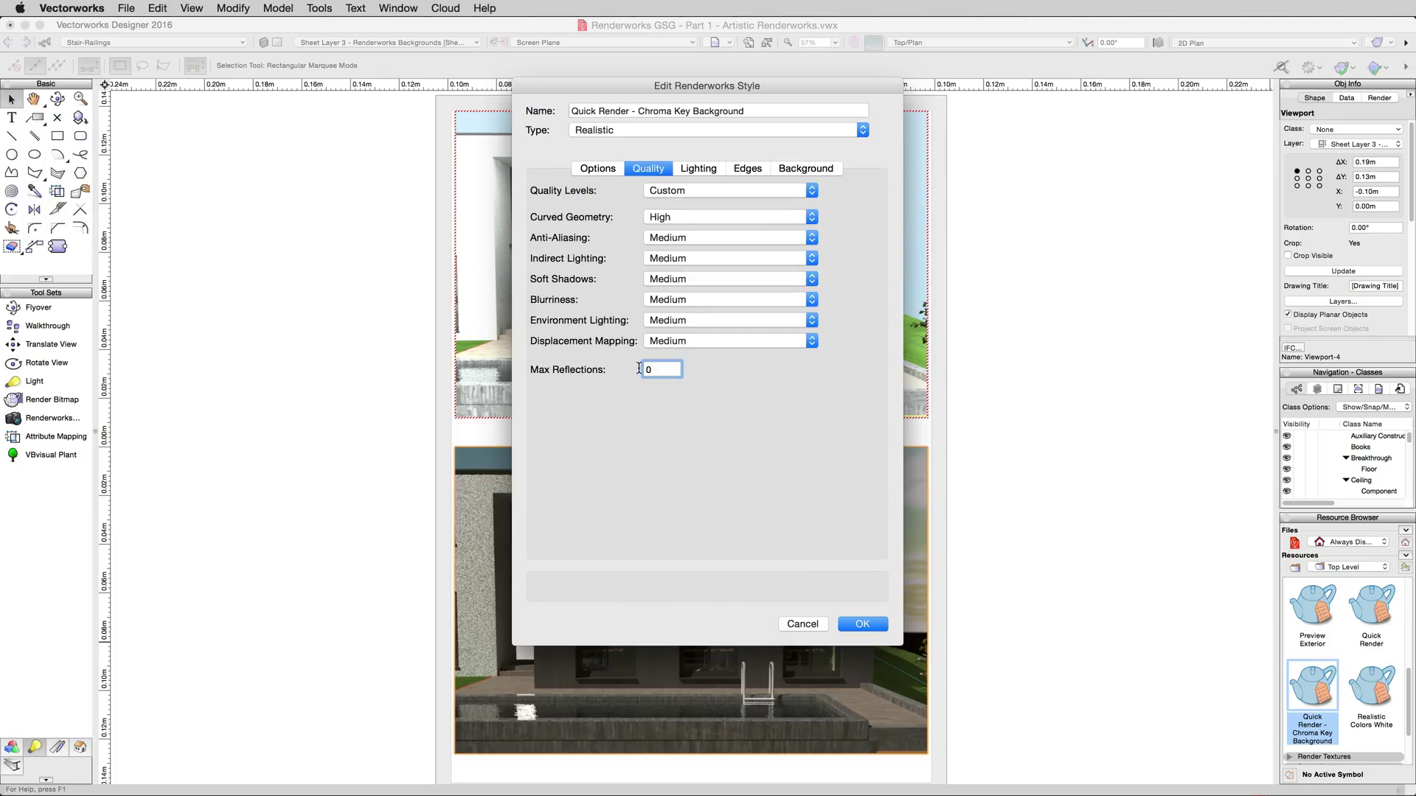
click(709, 170)
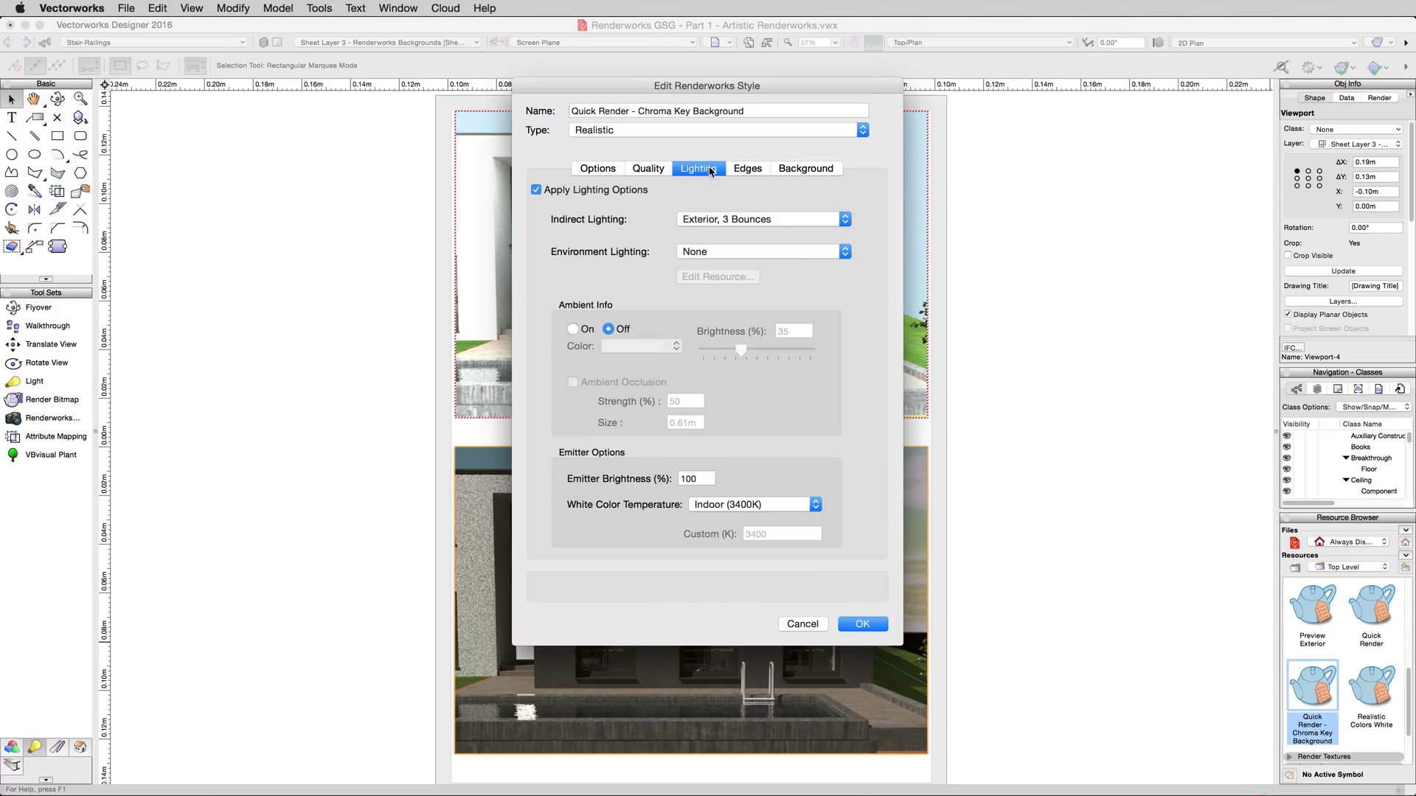
click(690, 252)
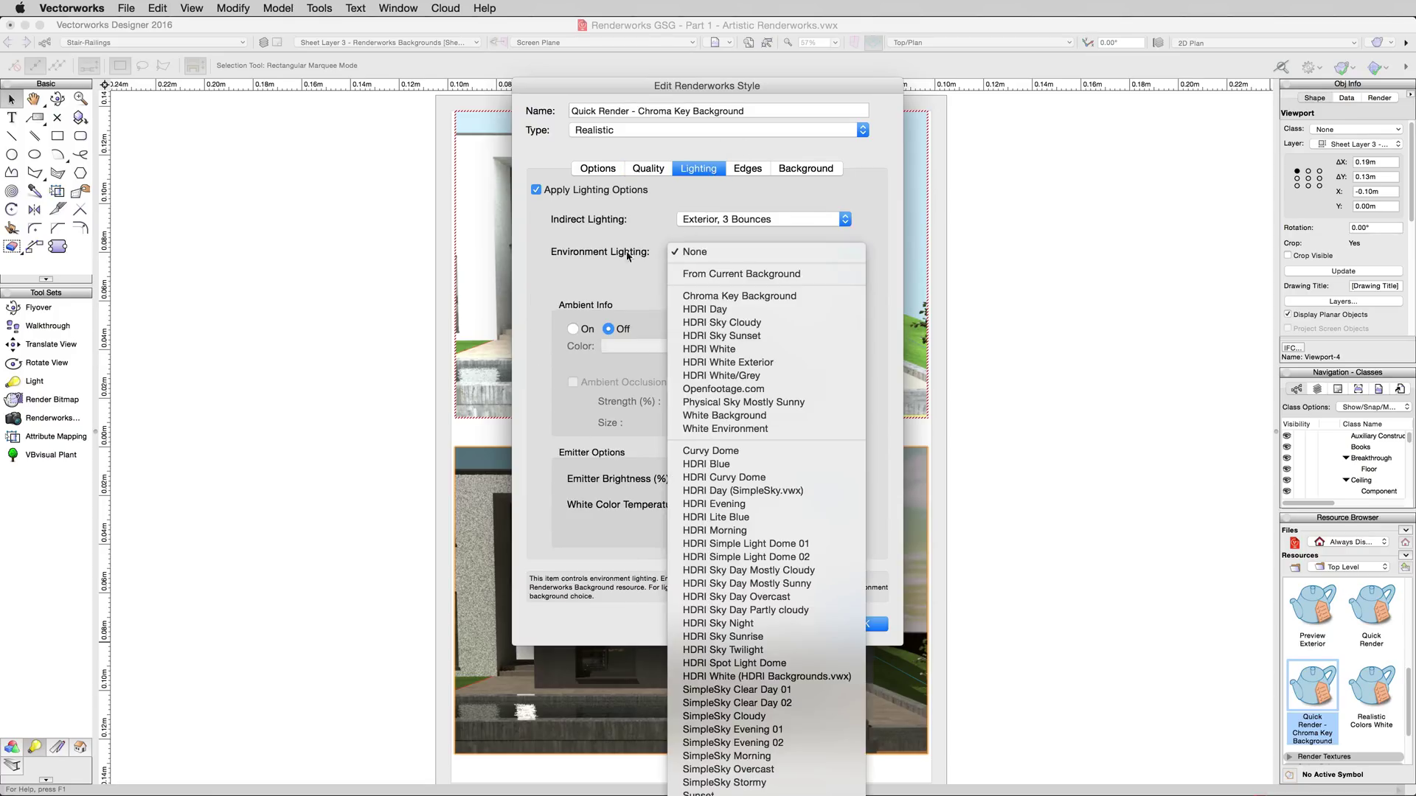
click(690, 253)
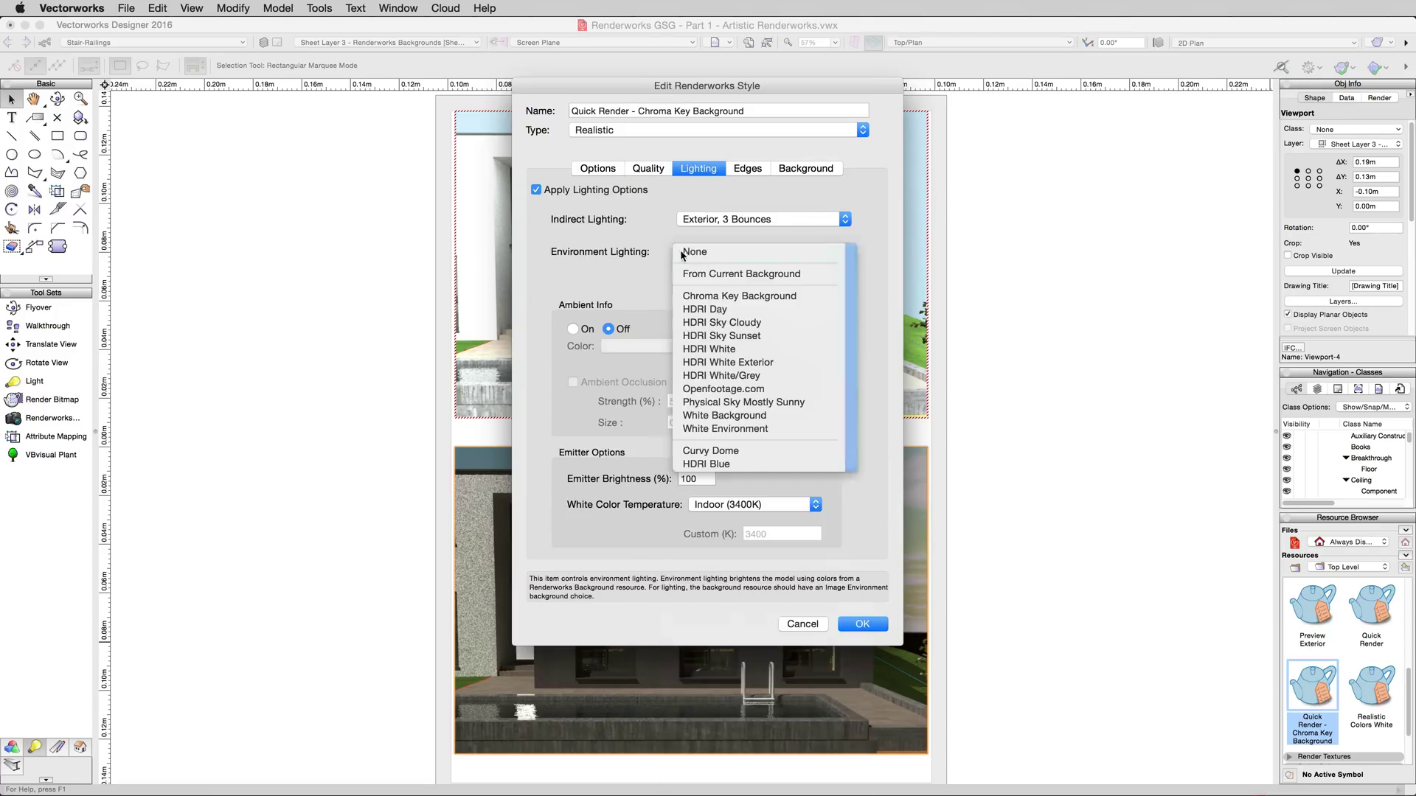
click(790, 170)
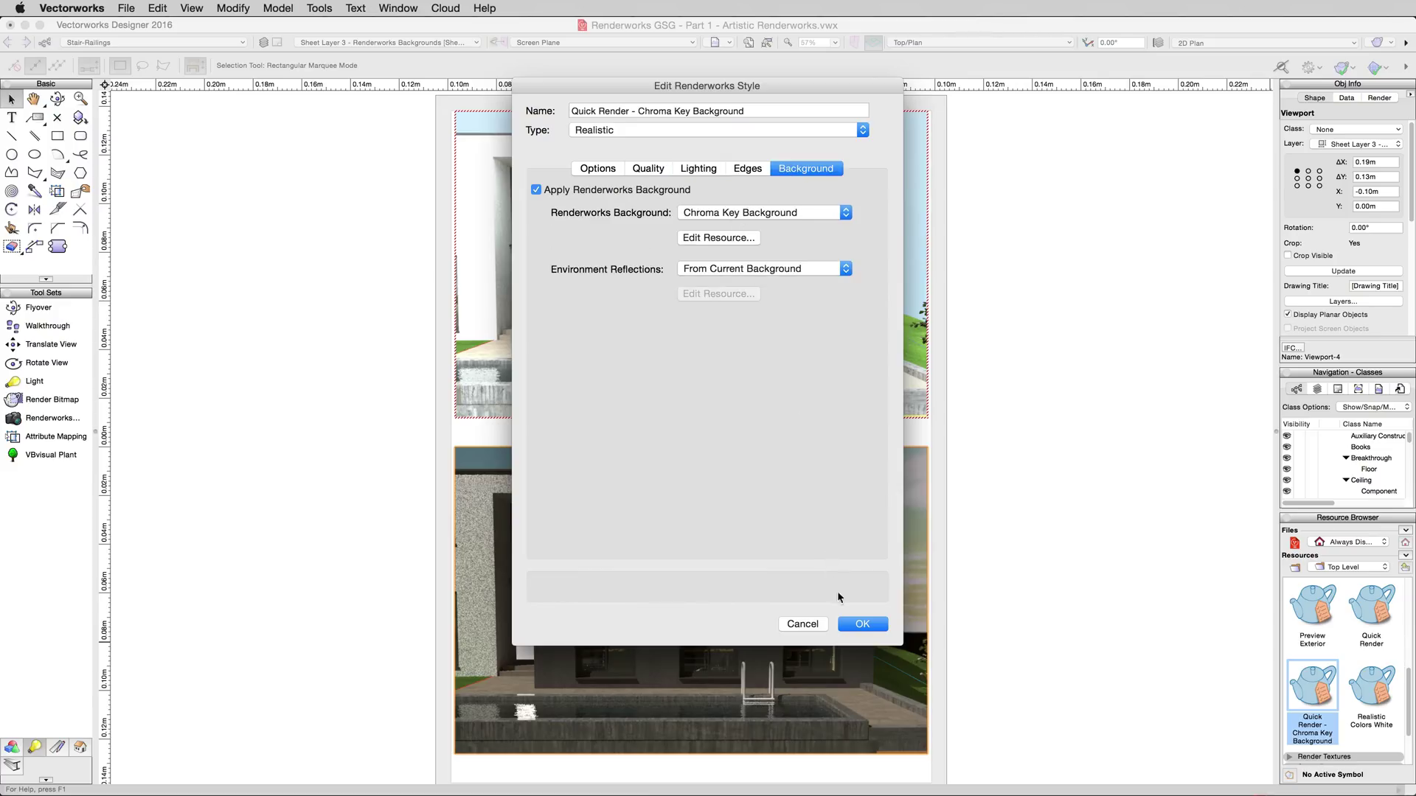
click(857, 625)
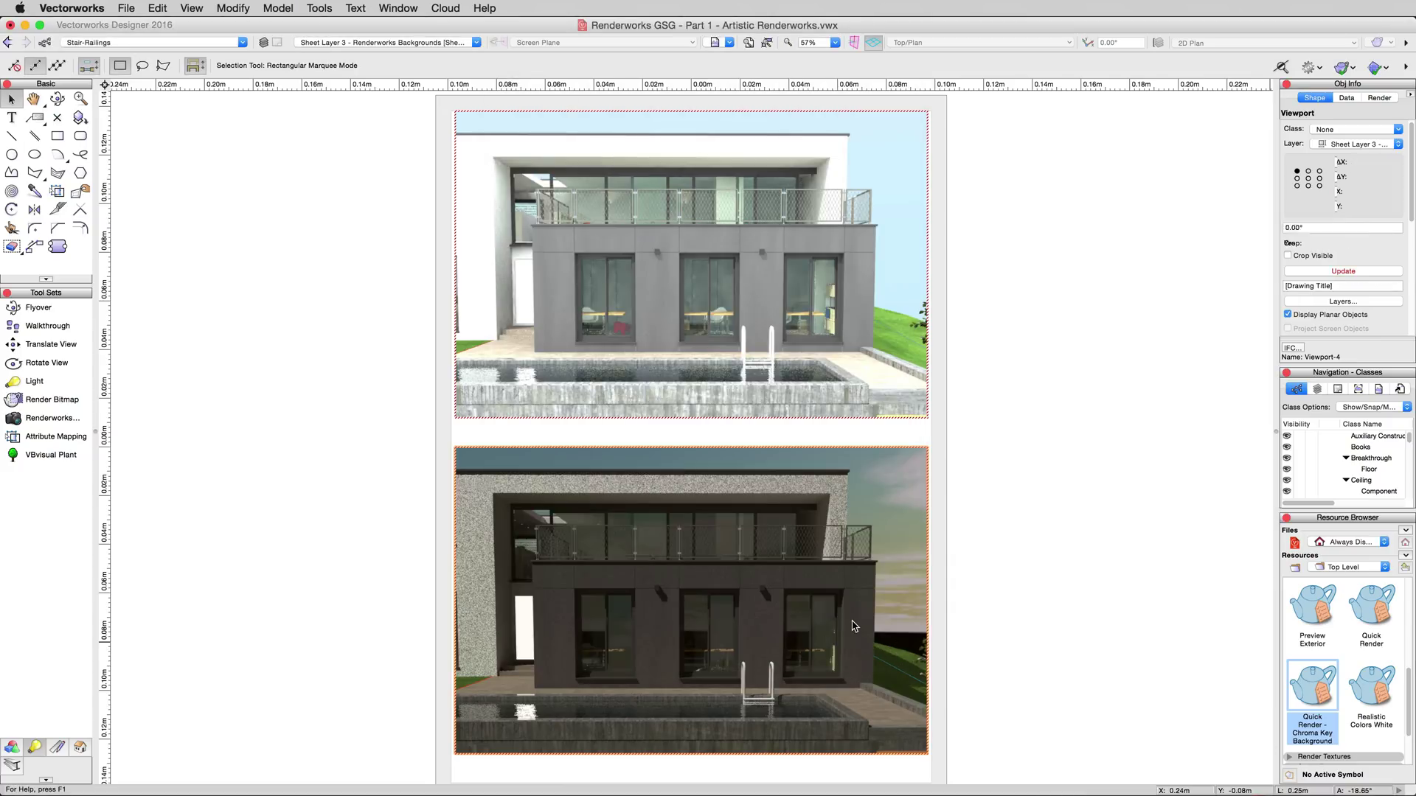
- Update the lower viewport to render with the bright green chroma key background, then deselect it
click(1320, 272)
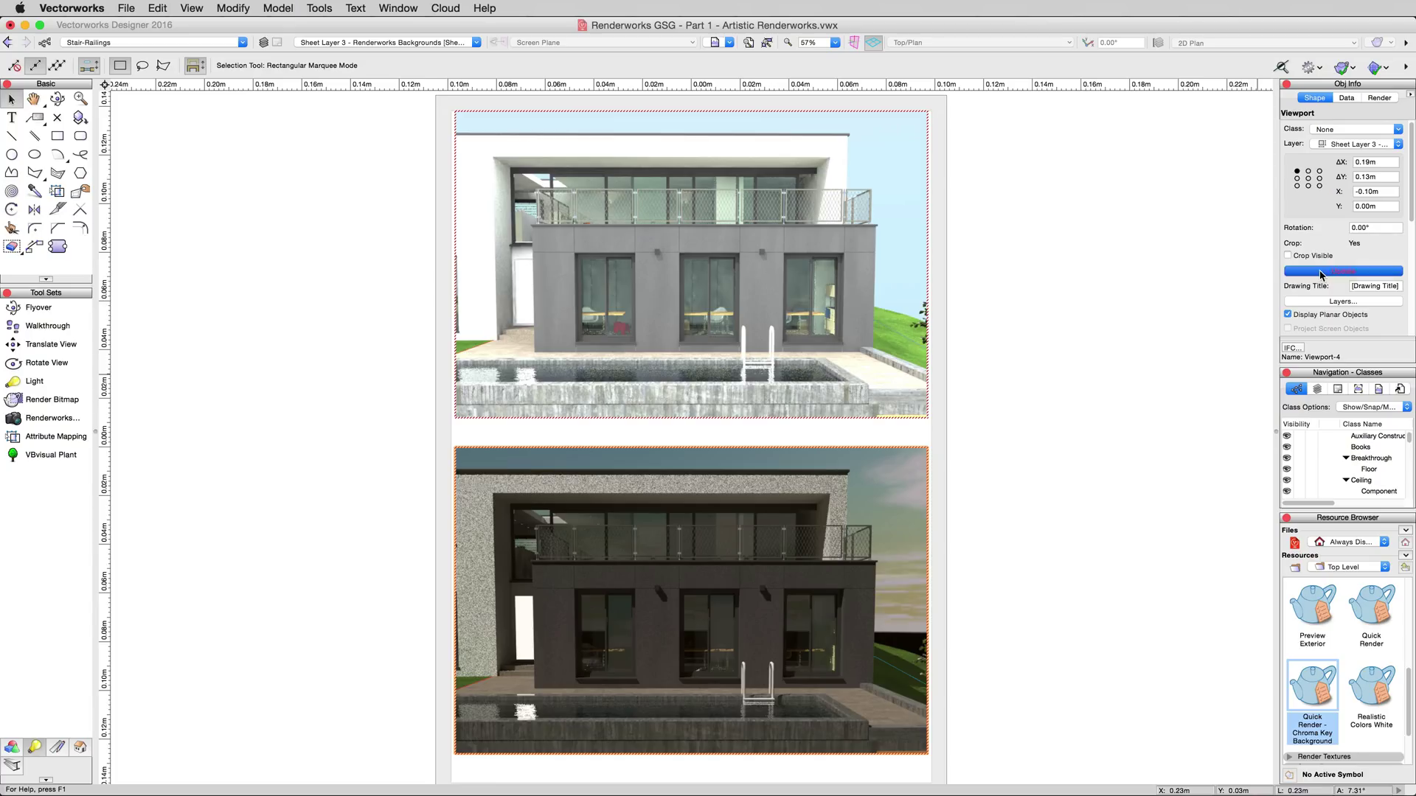
click(1078, 426)
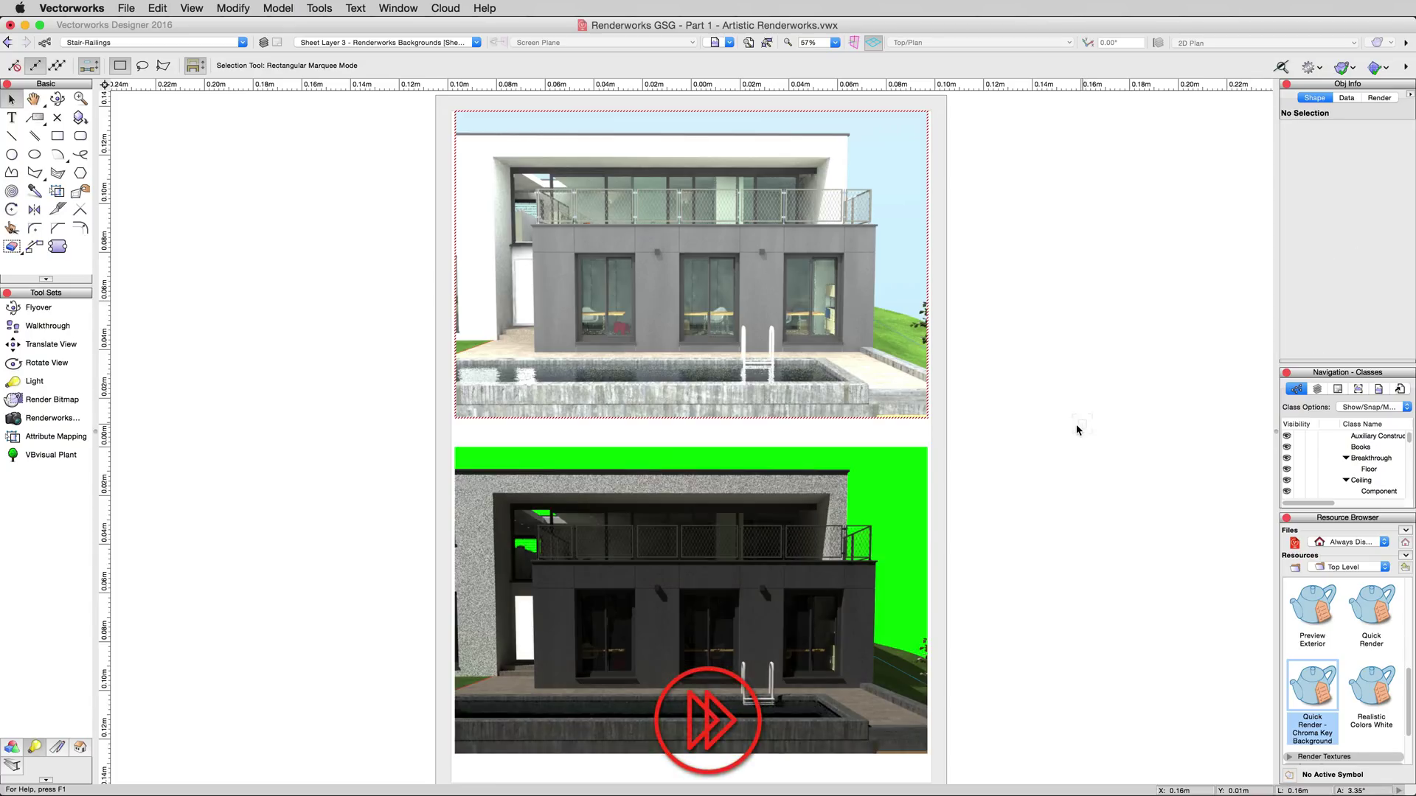